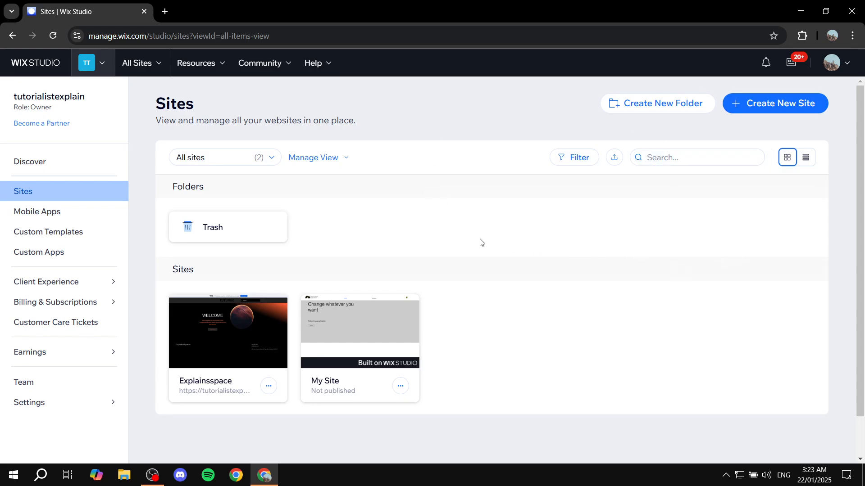
- Start creating a new site from the sites overview
drag(156, 104, 271, 90)
click(272, 90)
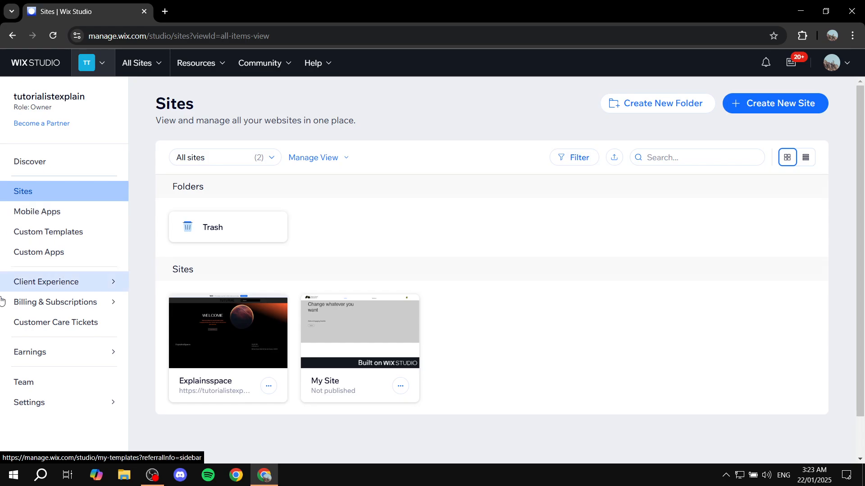
click(783, 107)
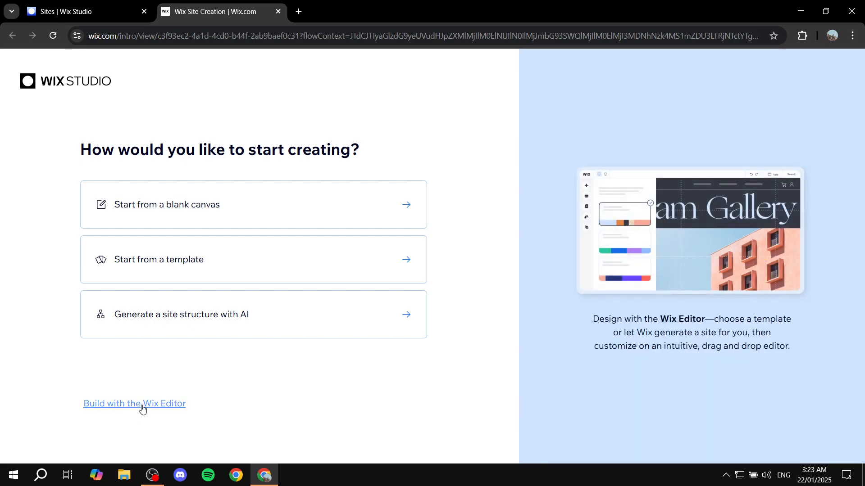
- Choose to build with the Wix Editor and continue setup without the AI chat
click(142, 406)
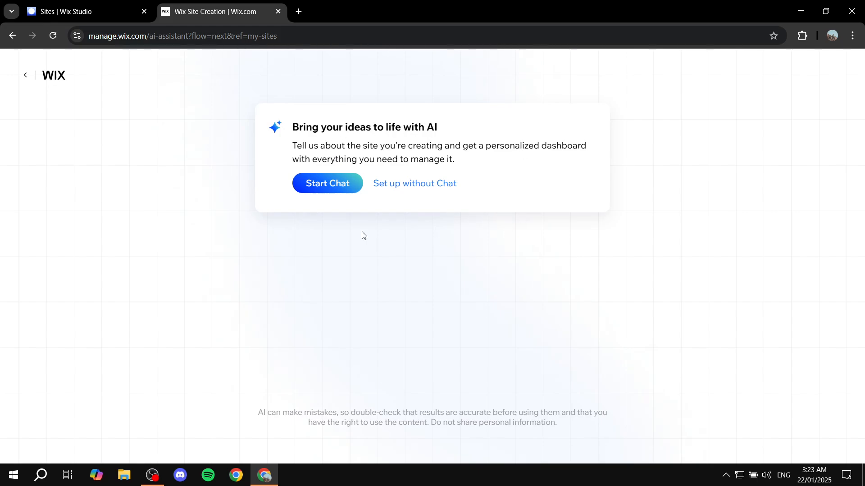
drag(395, 127, 494, 120)
click(501, 121)
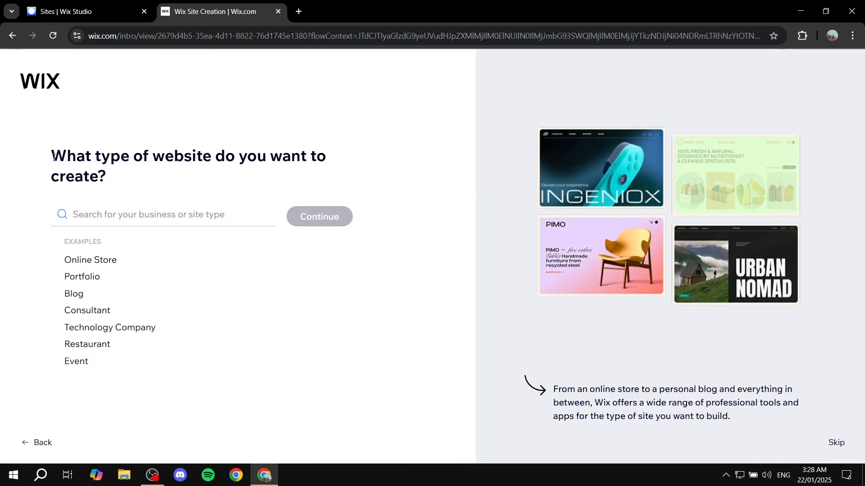
- Search for Cleaning, pick Cleaning Service as the website type and continue
drag(53, 156, 141, 178)
click(141, 177)
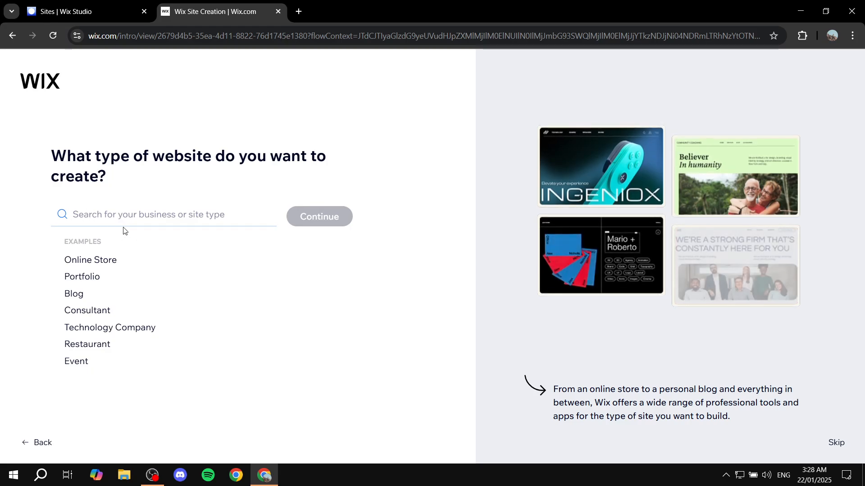
click(222, 217)
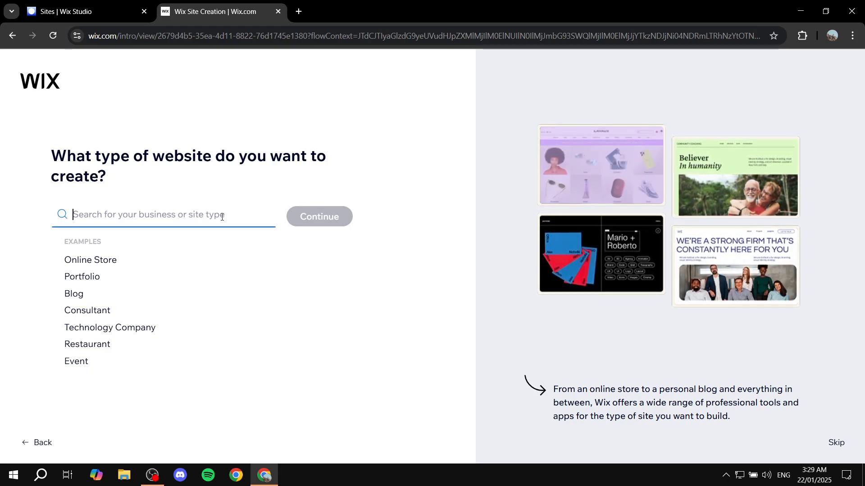
text(Clean)
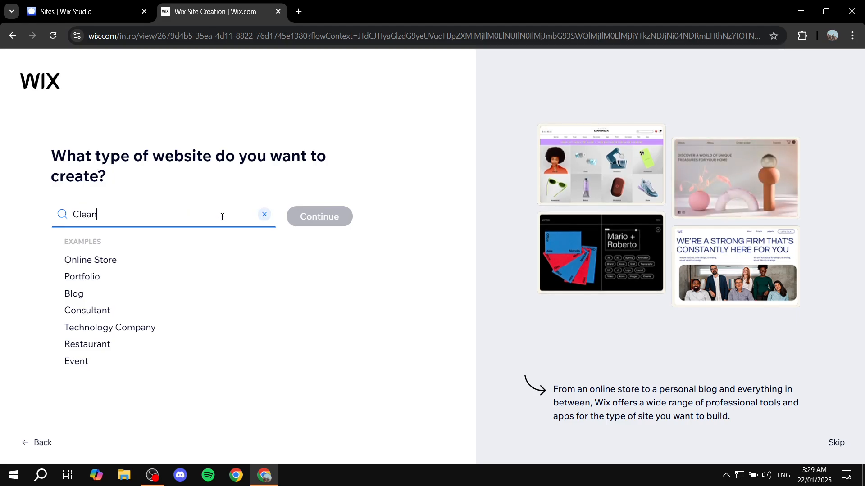
text(ing)
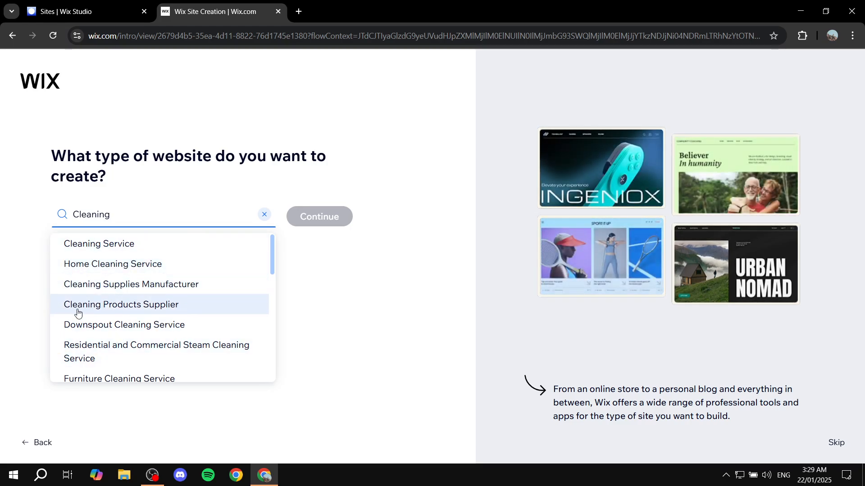
scroll(211, 298, down, 1)
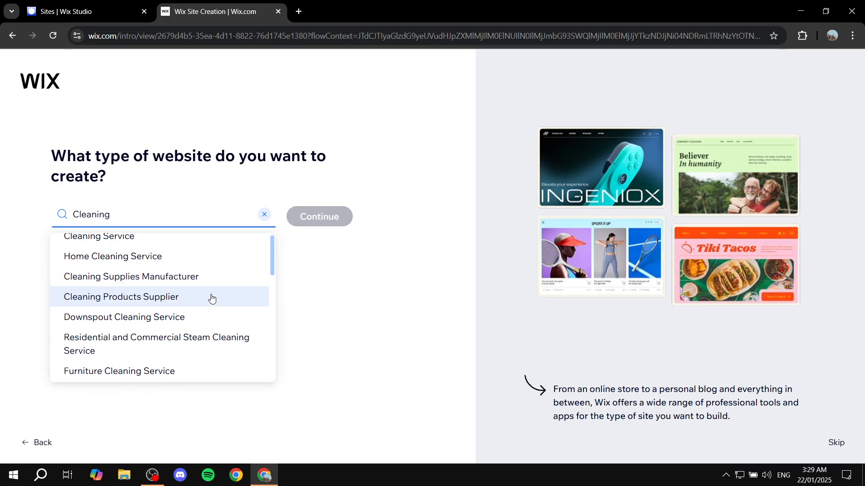
scroll(191, 282, up, 1)
click(108, 243)
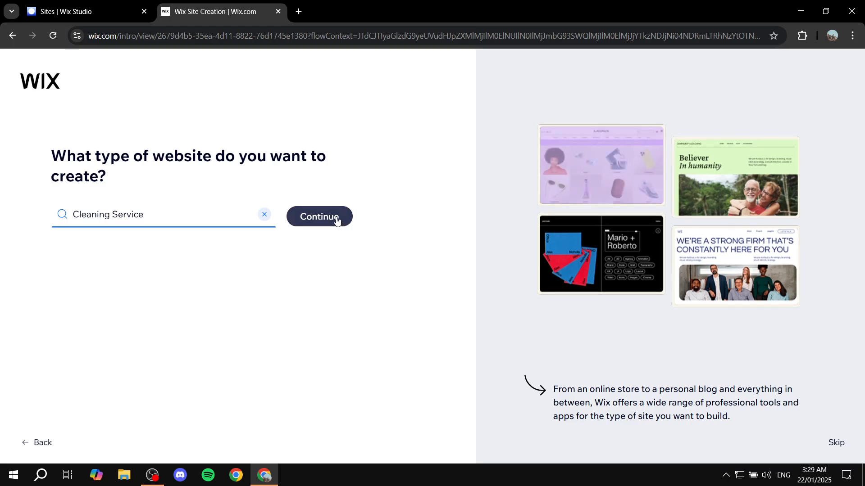
click(336, 221)
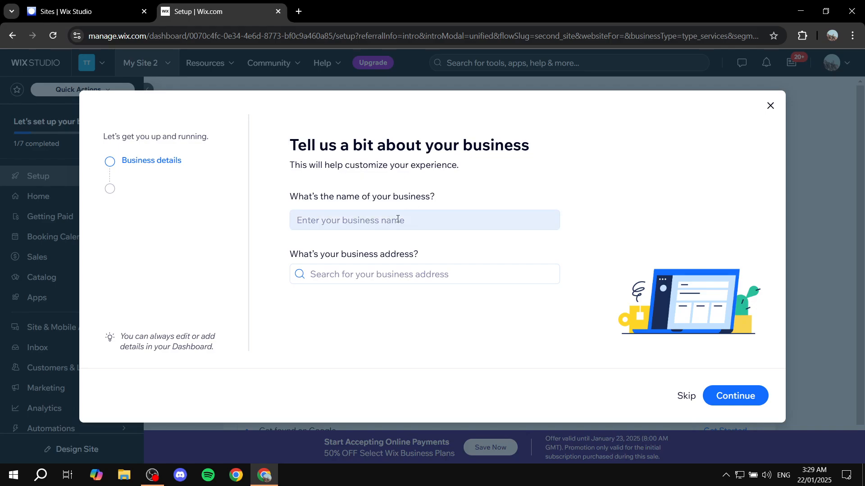
- Enter CleanSpaCE as the business name and continue to the next setup step
click(459, 211)
text(CleanWS)
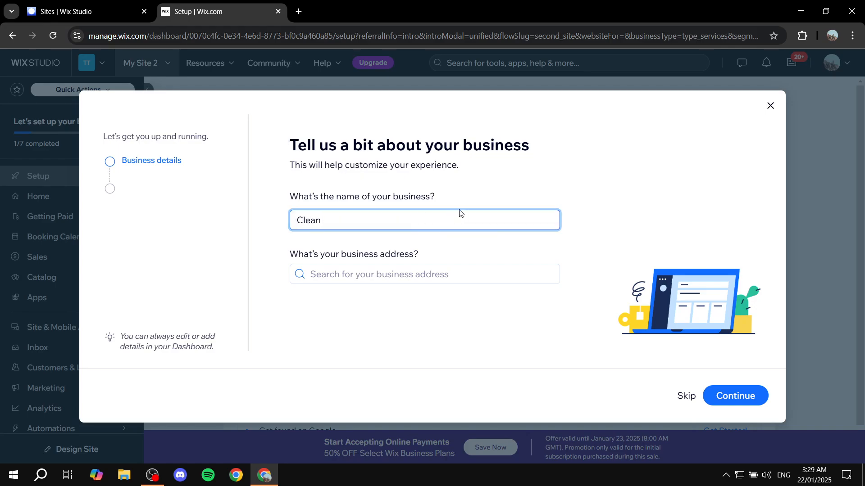
key(BackSpace)
key(BackSpace)
text(SpaCE)
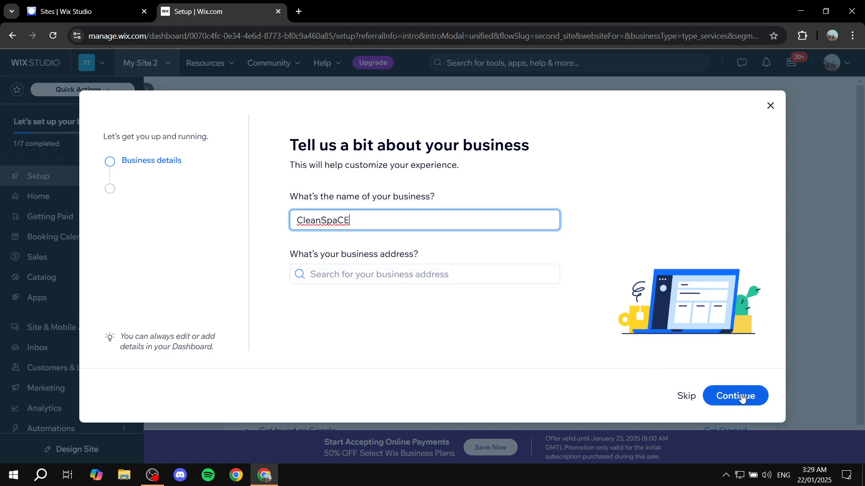
click(716, 396)
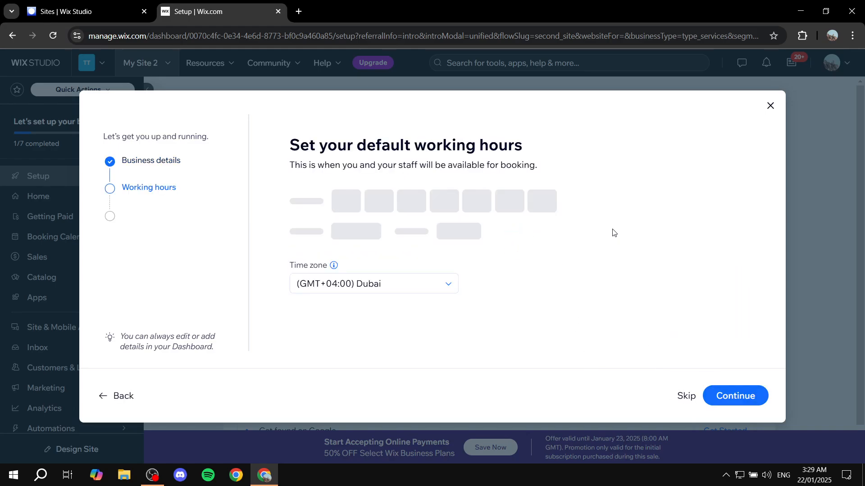
- Deselect all the preselected working days from Monday to Friday
drag(288, 145, 562, 144)
click(562, 144)
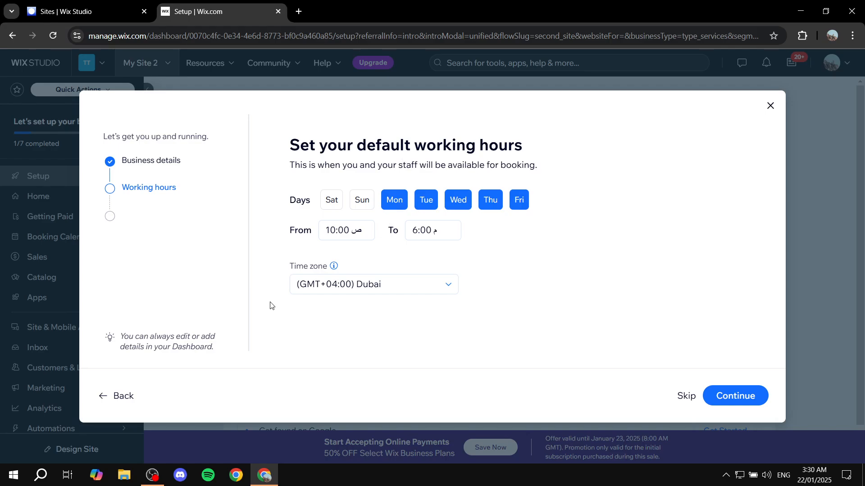
drag(290, 269, 362, 270)
click(366, 267)
click(394, 200)
click(426, 200)
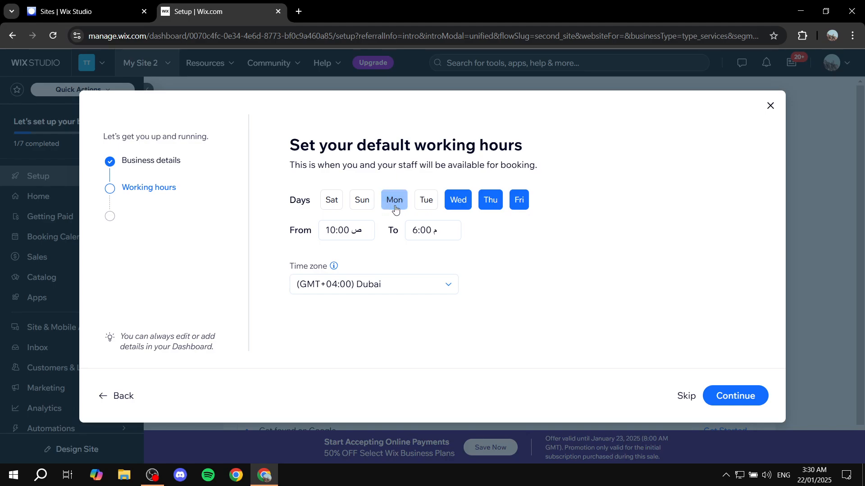
click(464, 200)
click(490, 201)
click(522, 201)
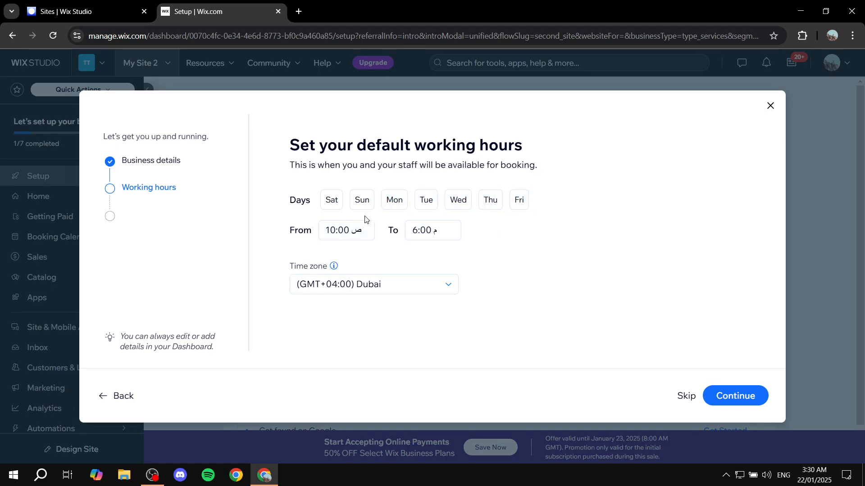
- Select Sunday through Thursday as the working days
click(361, 201)
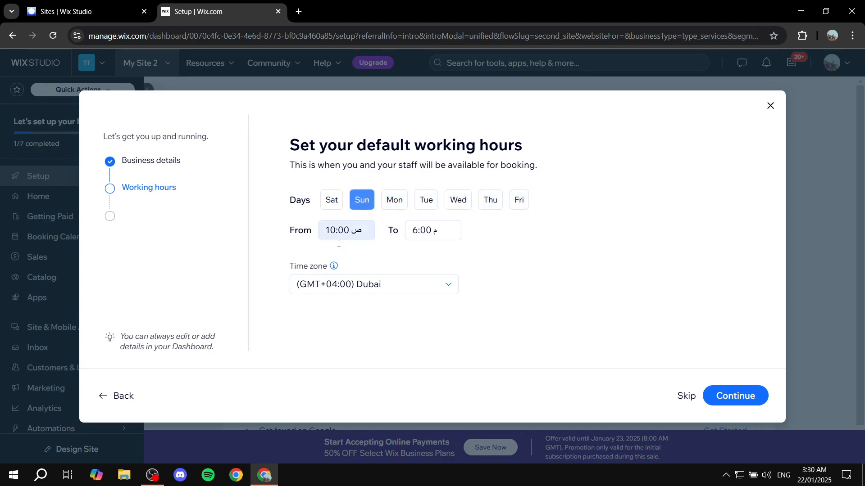
click(480, 203)
click(464, 202)
click(426, 199)
click(394, 200)
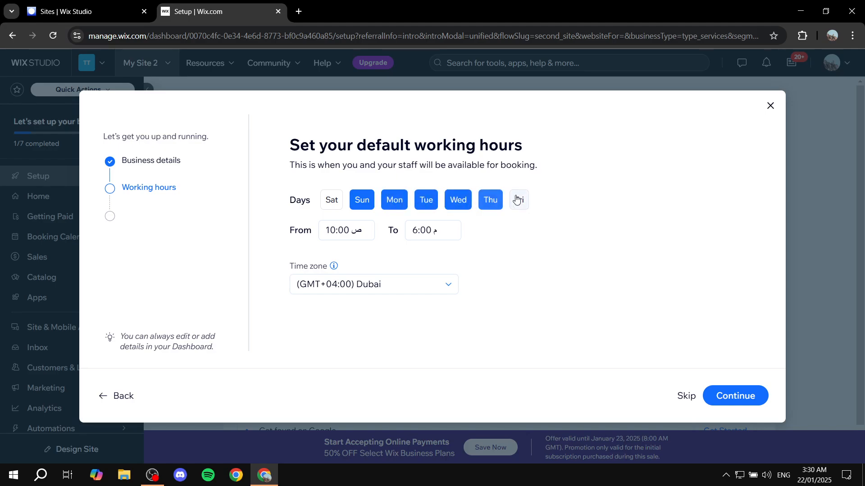
click(519, 200)
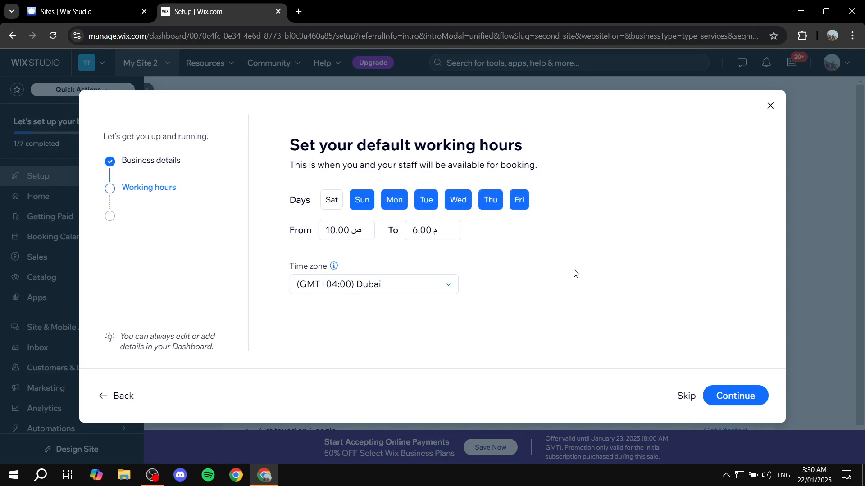
click(521, 200)
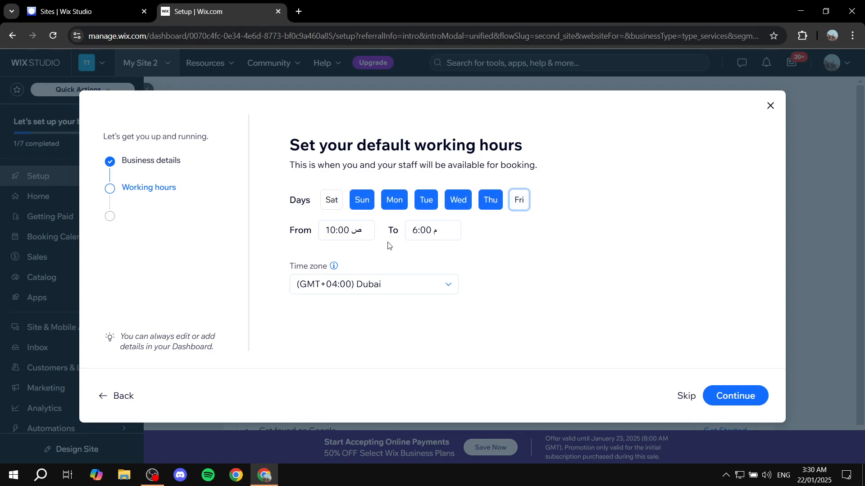
- Open the start time list to check the available working hour options
drag(292, 235, 322, 232)
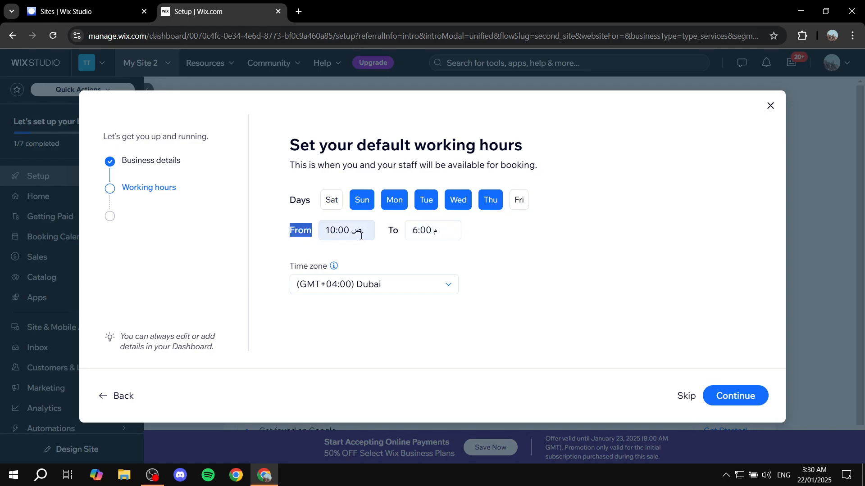
click(324, 228)
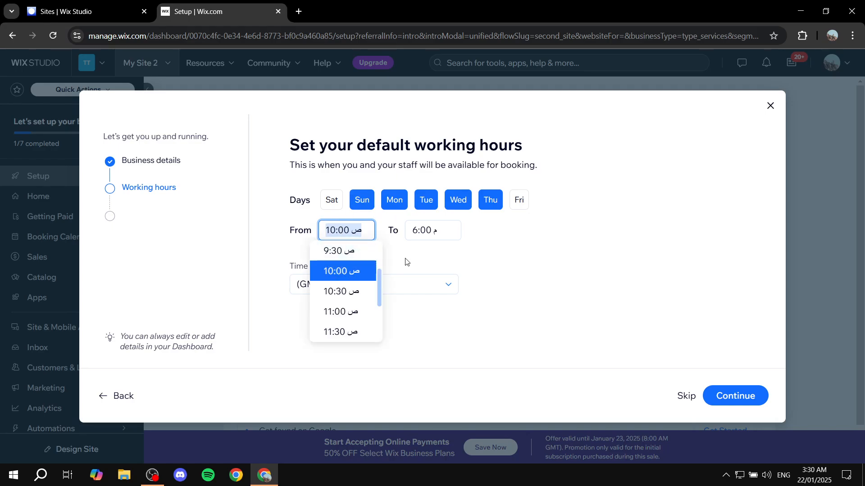
click(435, 227)
click(539, 239)
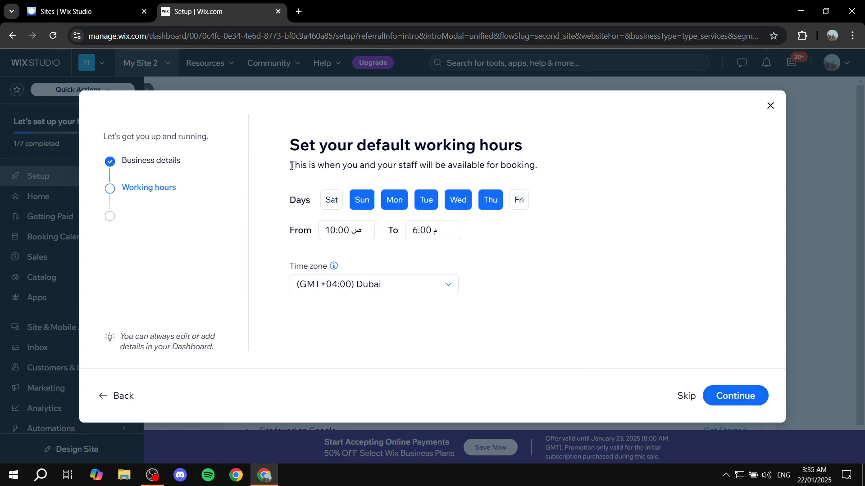
- Continue from the working hours step to the services step
drag(291, 166, 542, 173)
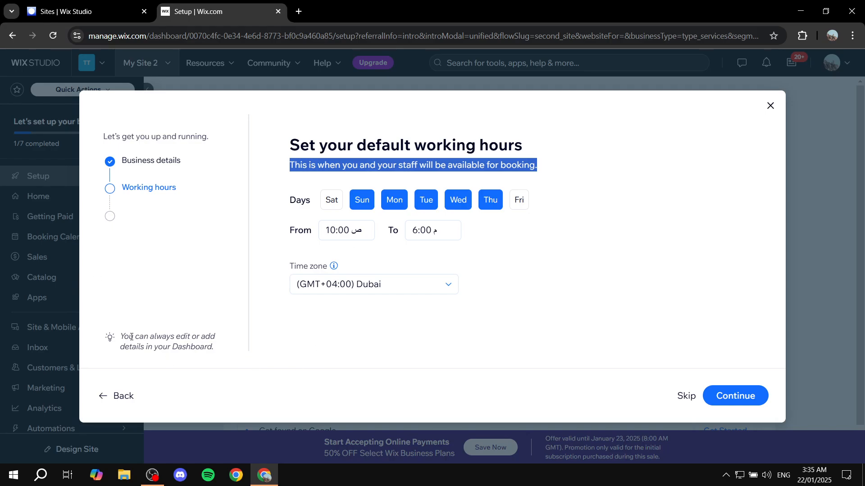
drag(131, 336, 226, 346)
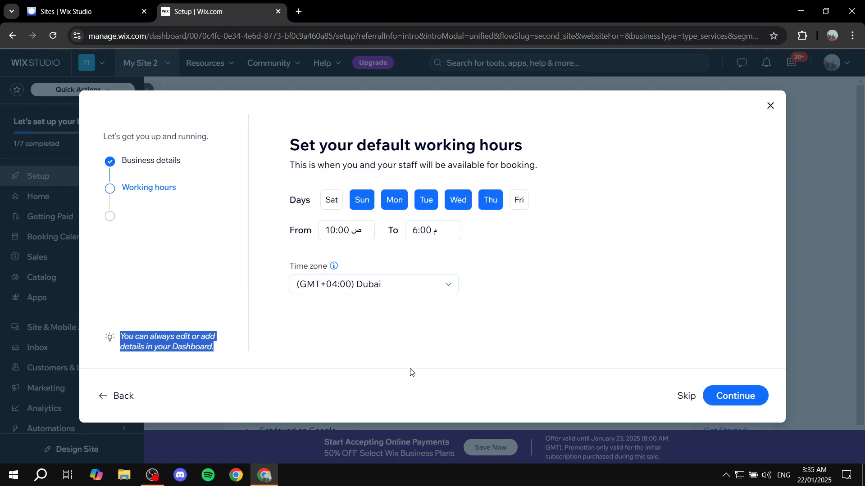
click(739, 400)
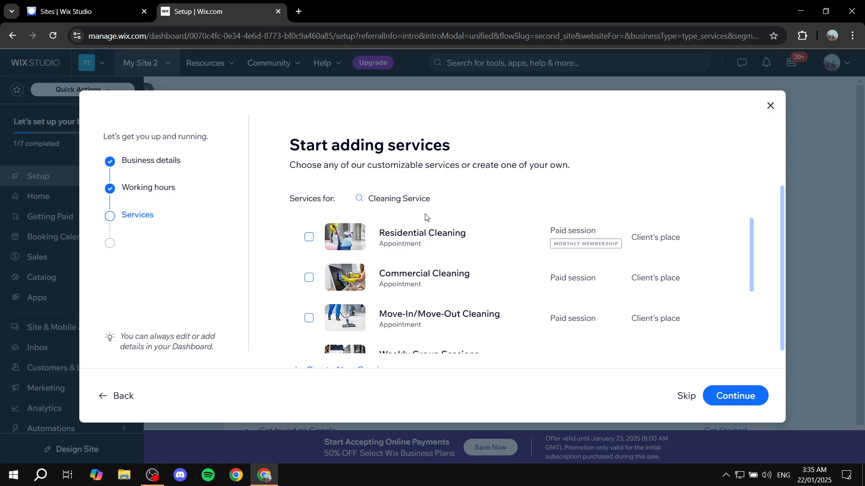
- Select all six suggested cleaning services, from Residential Cleaning to Corporate Seminar
scroll(435, 255, down, 3)
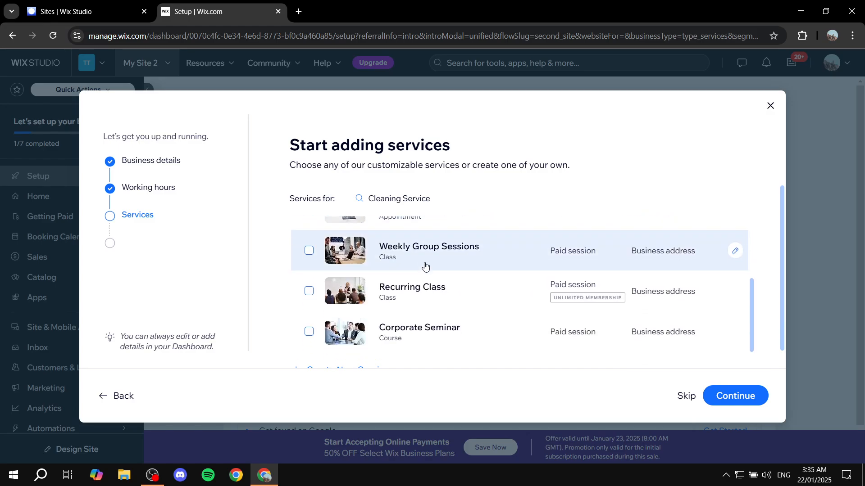
scroll(427, 281, up, 3)
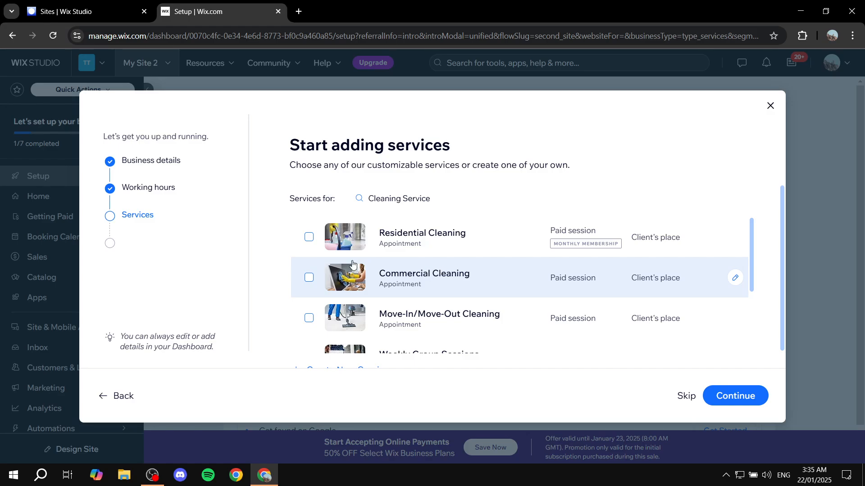
click(309, 237)
click(309, 277)
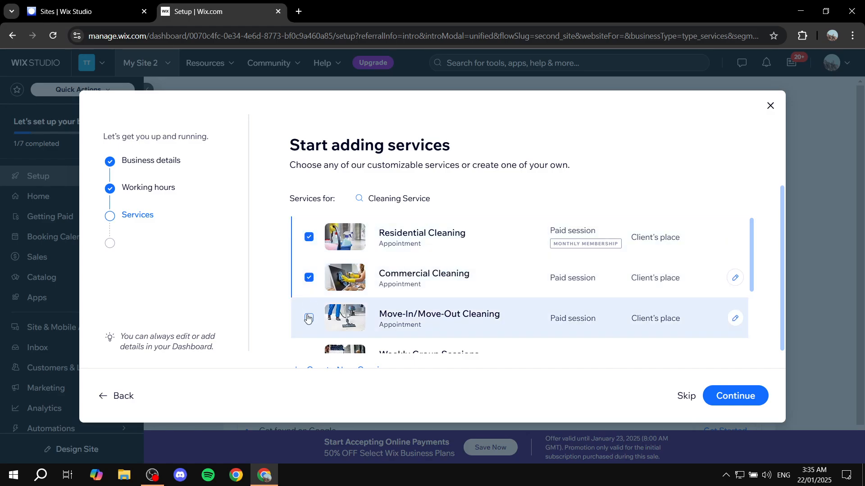
click(309, 318)
scroll(307, 306, down, 2)
click(308, 250)
click(309, 291)
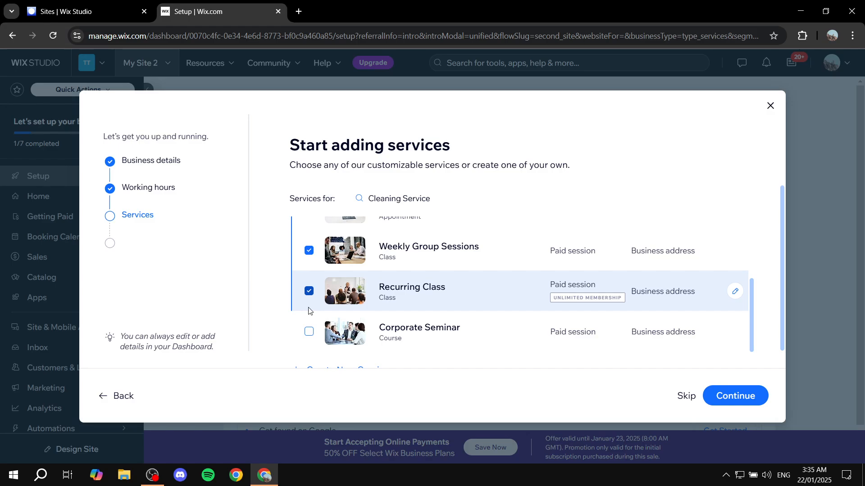
click(309, 331)
- Create a new service named Cleaning as a paid Appointment session located at the client's place
scroll(303, 344, down, 1)
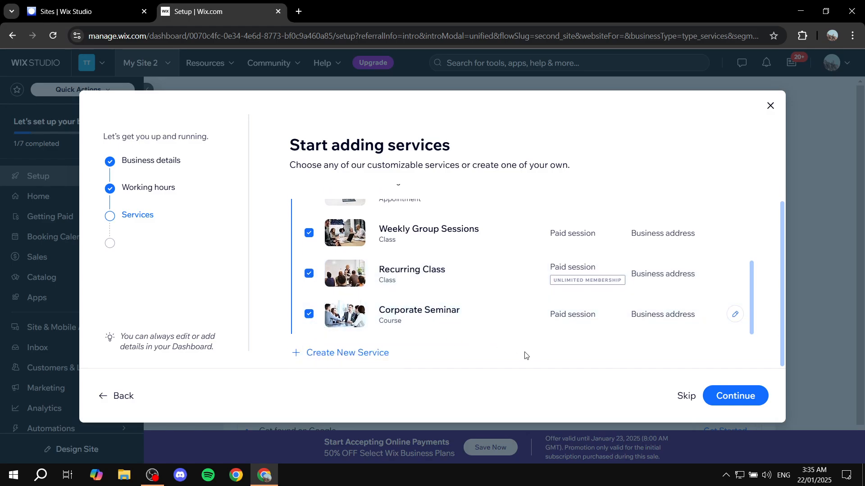
click(359, 353)
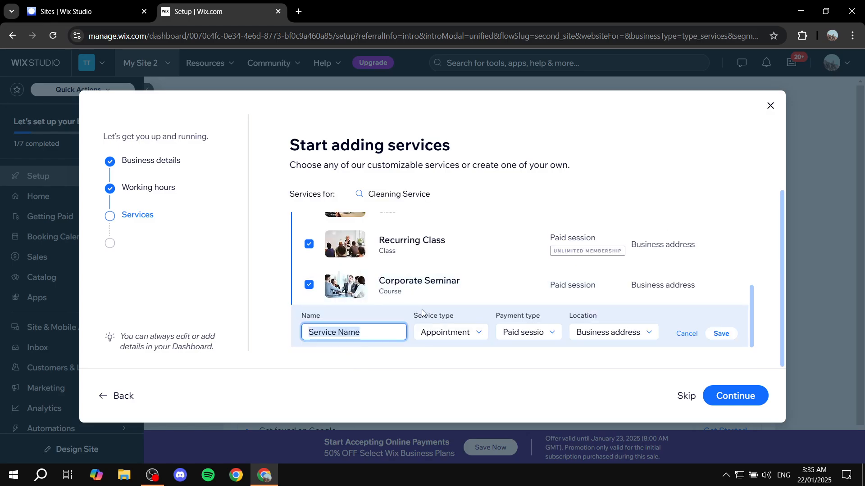
text(Cleaning)
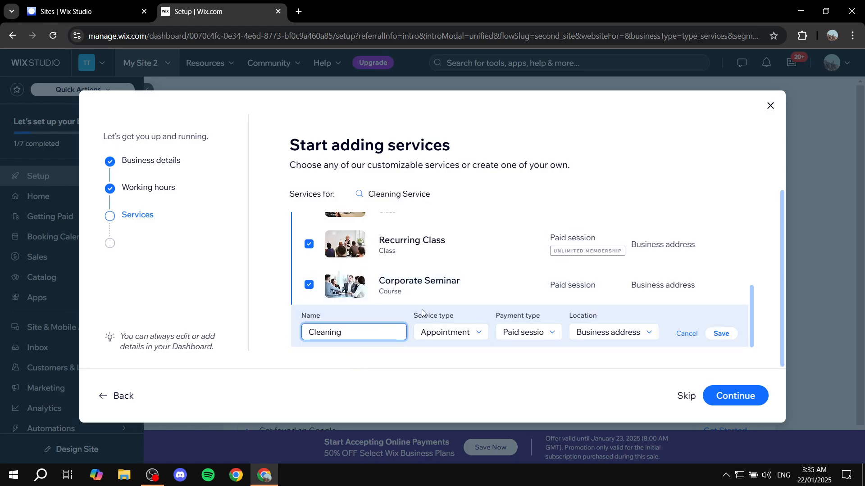
click(444, 336)
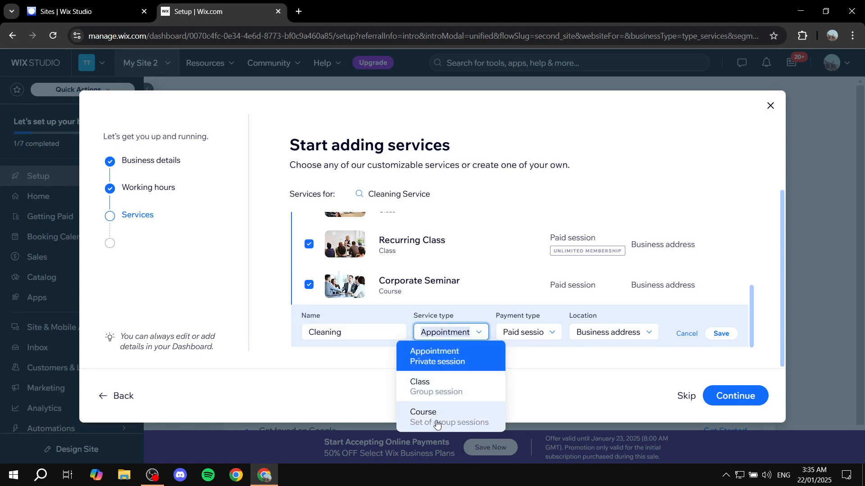
click(446, 368)
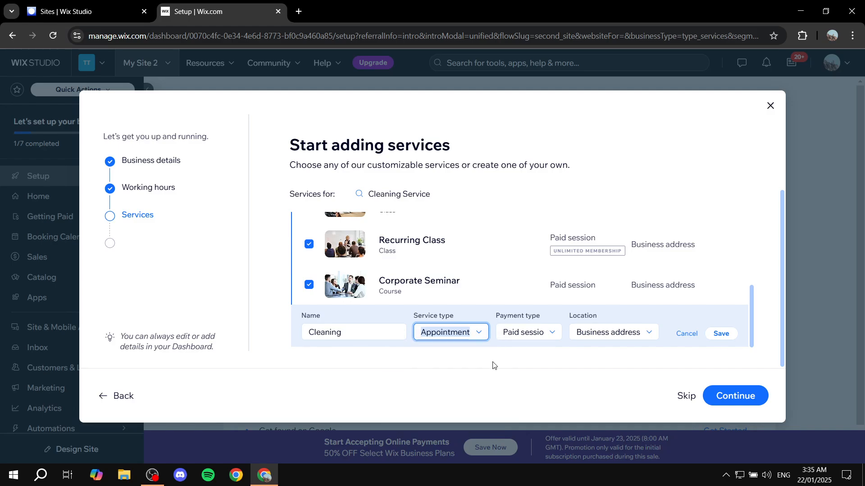
click(530, 338)
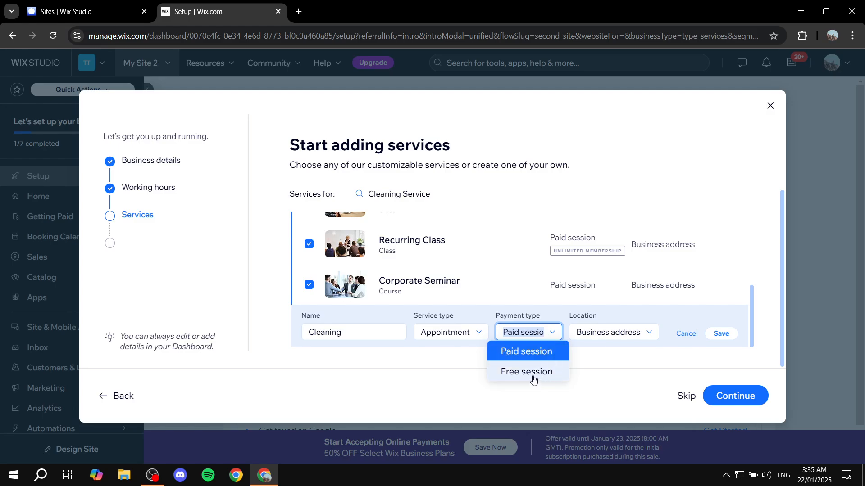
click(525, 352)
click(604, 335)
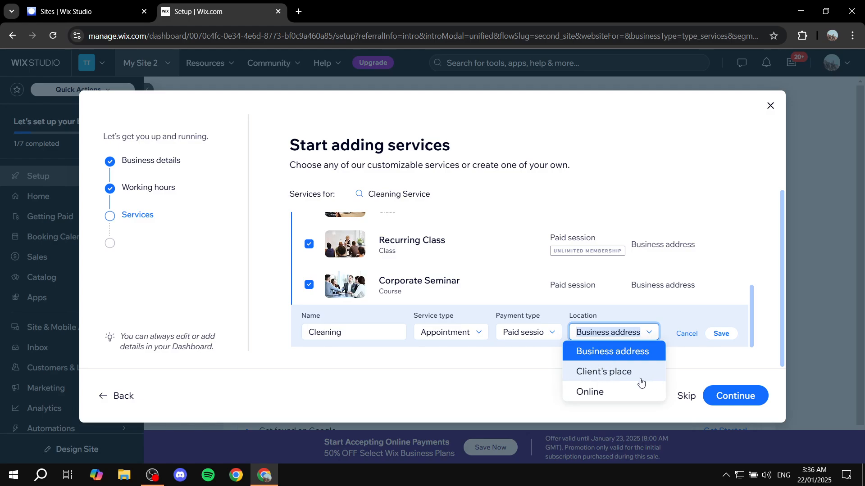
click(608, 372)
click(721, 333)
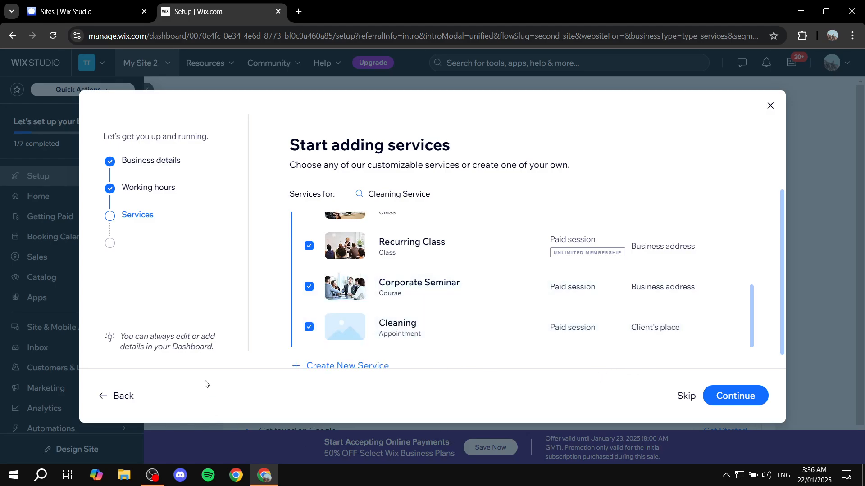
- Continue past the services step and skip adding staff members
scroll(343, 310, down, 1)
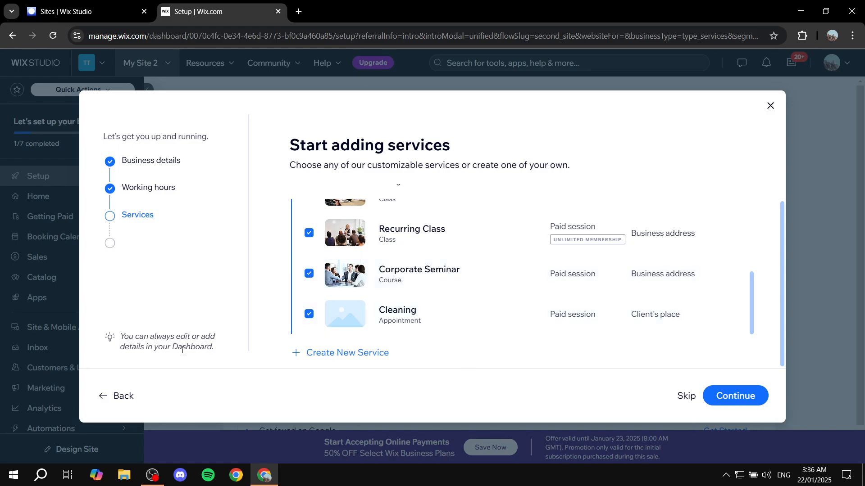
click(741, 401)
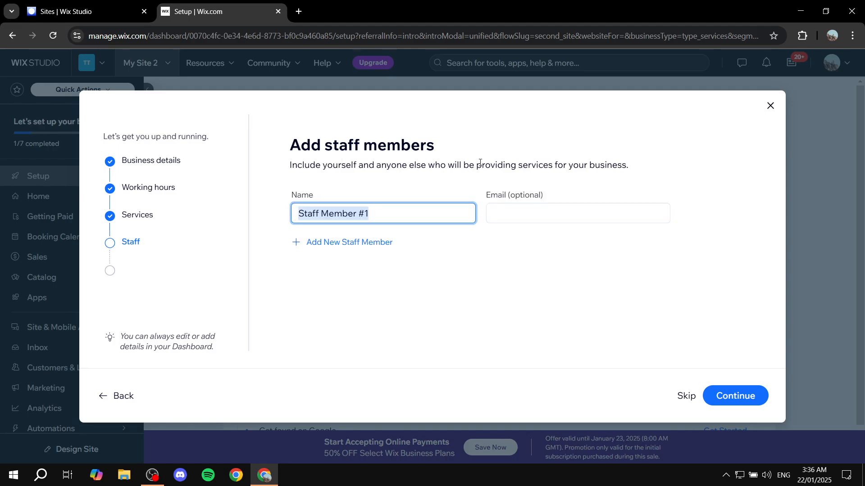
click(685, 397)
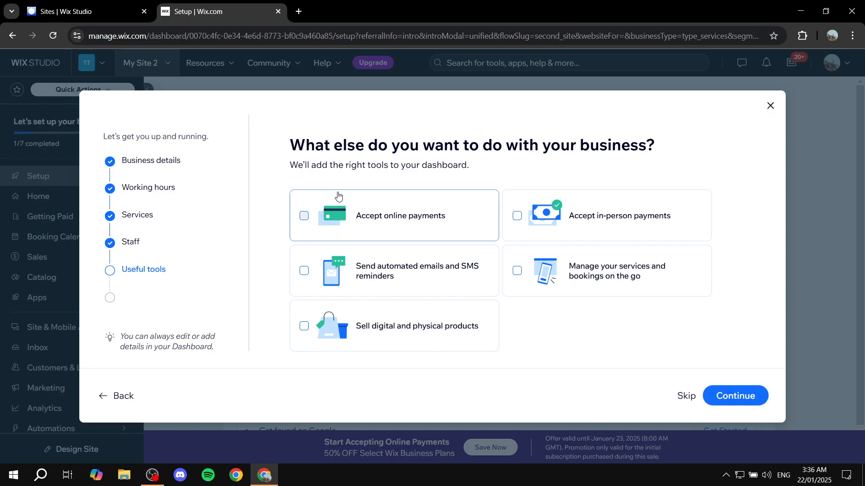
- Select accepting online and in-person payments as useful tools, then finish the wizard and go to the dashboard
click(304, 216)
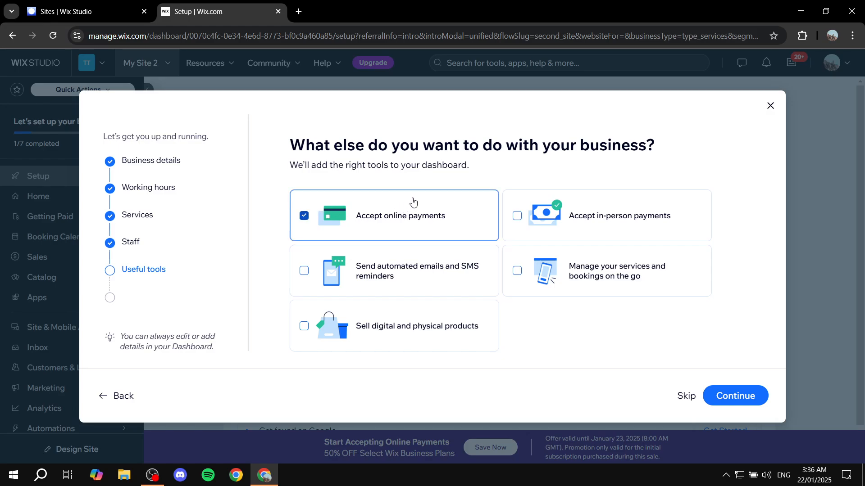
click(523, 216)
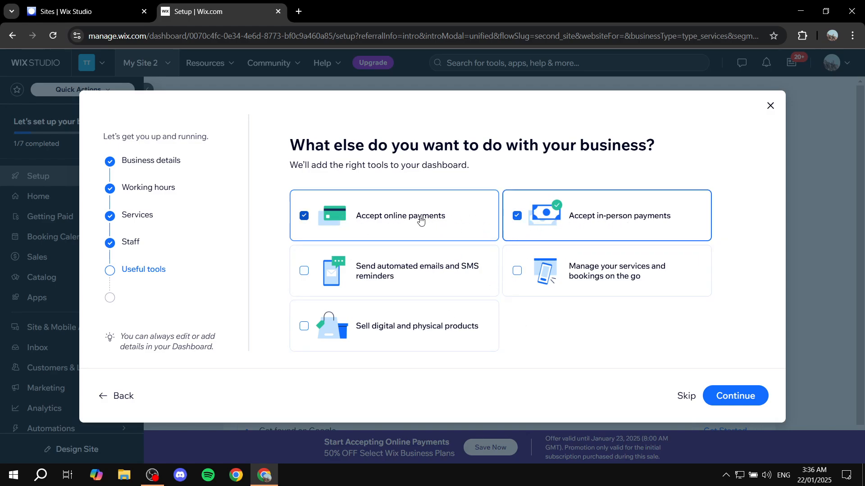
click(723, 396)
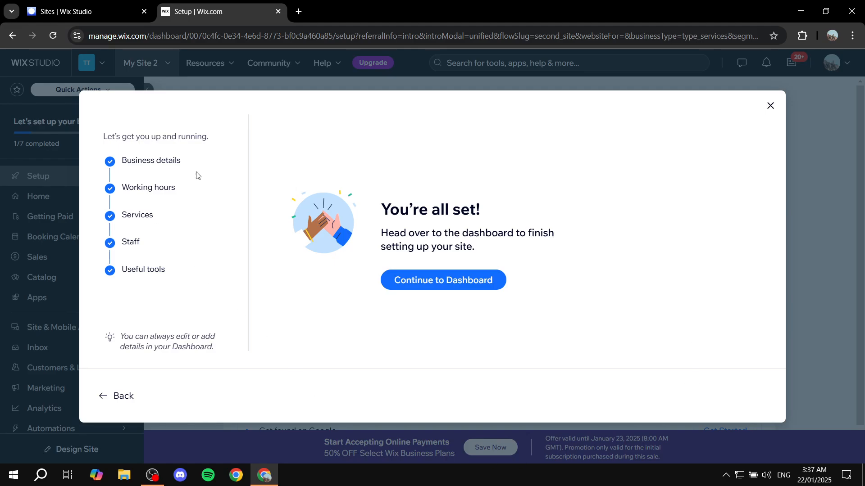
click(409, 288)
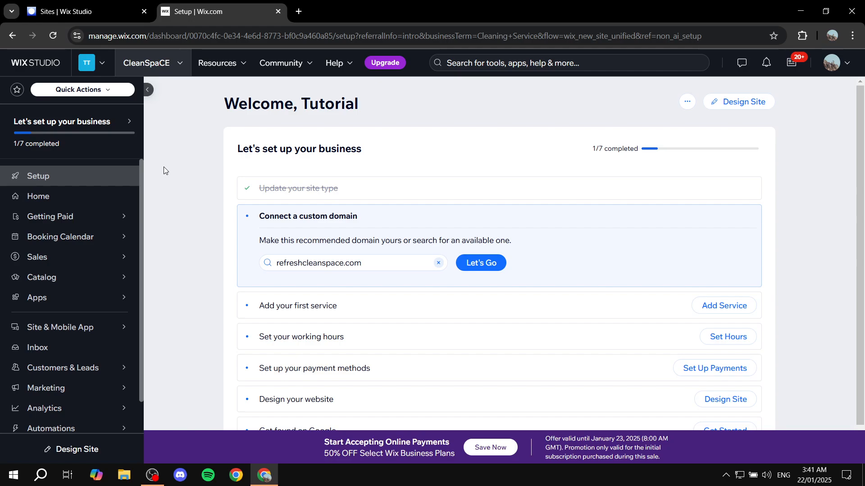
- Visit the dashboard Home and Booking Calendar pages, dismissing the promotional and tip pop-ups
click(64, 200)
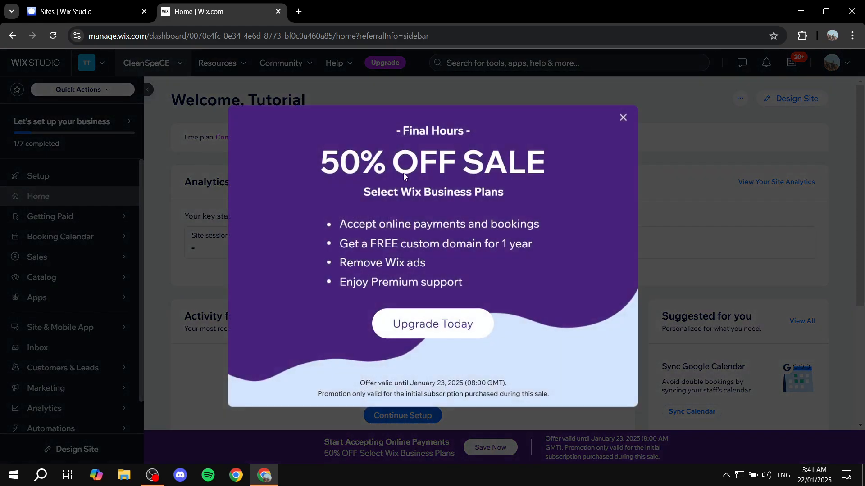
click(624, 119)
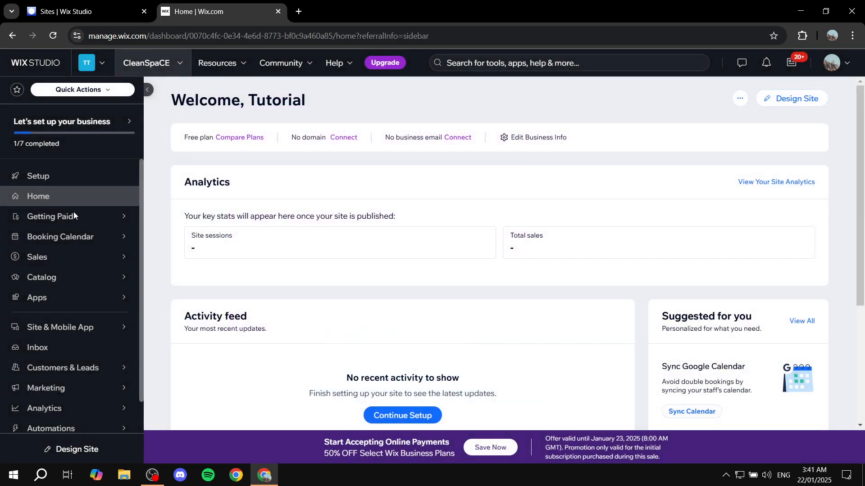
click(72, 242)
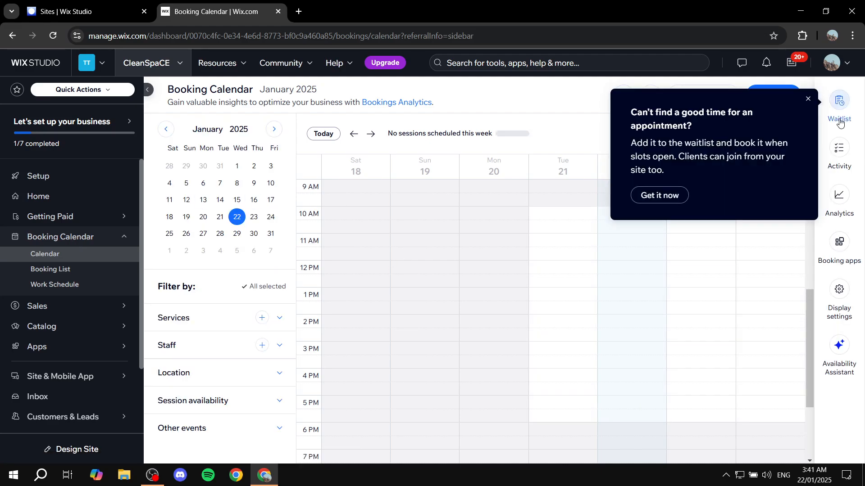
click(808, 99)
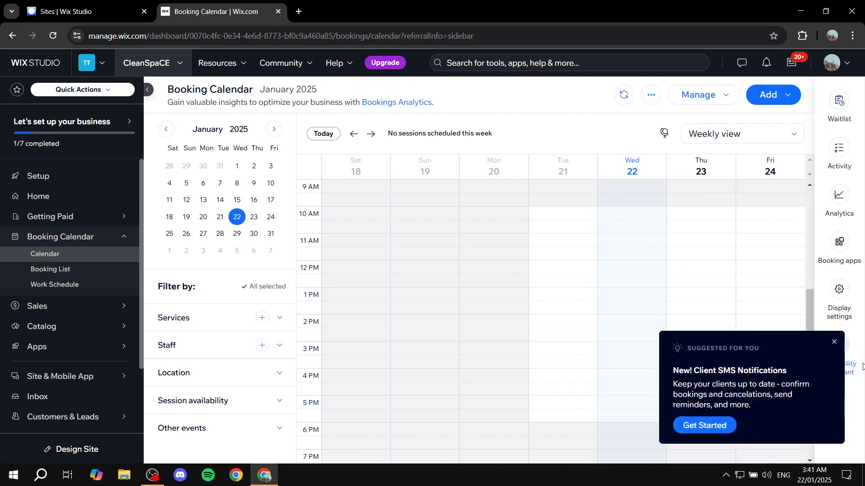
click(834, 339)
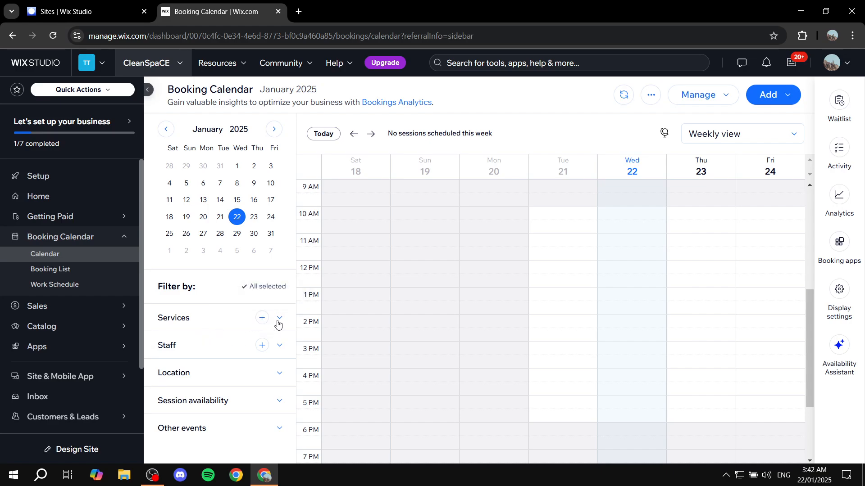
- Expand the calendar's Services filter to review the listed services, then collapse it
click(279, 318)
scroll(190, 333, down, 3)
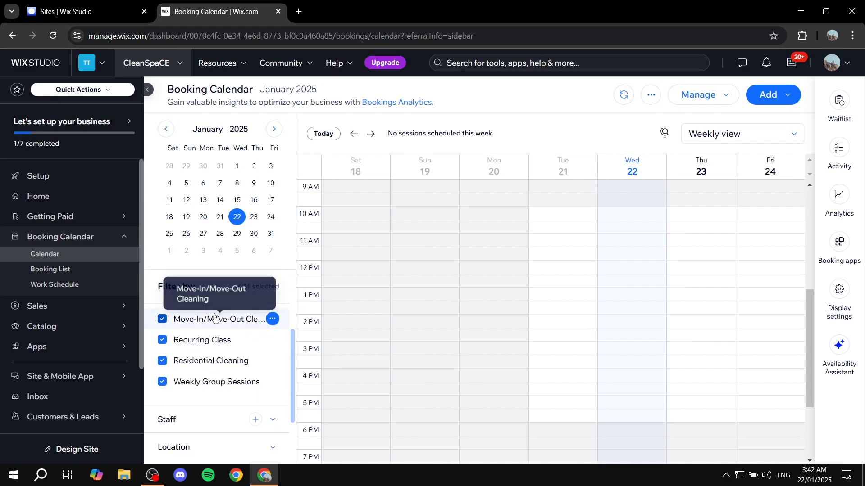
scroll(182, 335, up, 3)
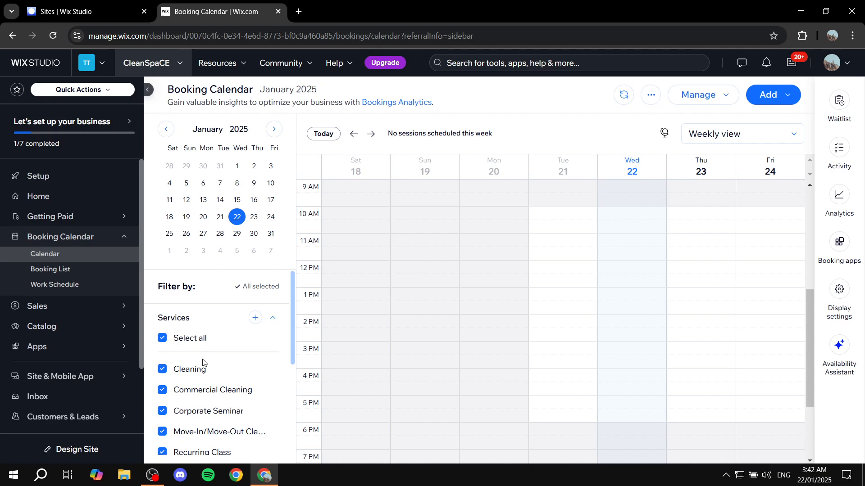
click(278, 318)
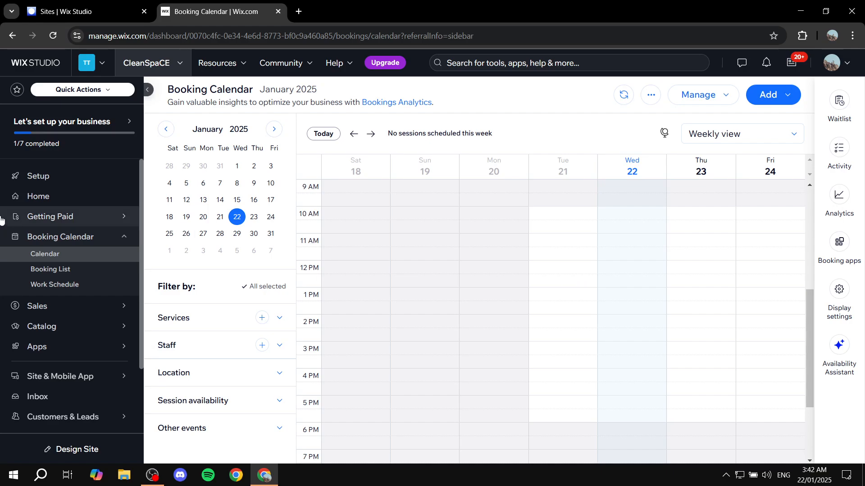
- Open the Work Schedule and browse the sidebar sub-menus for Sales, Catalog, Apps and Marketing
click(62, 289)
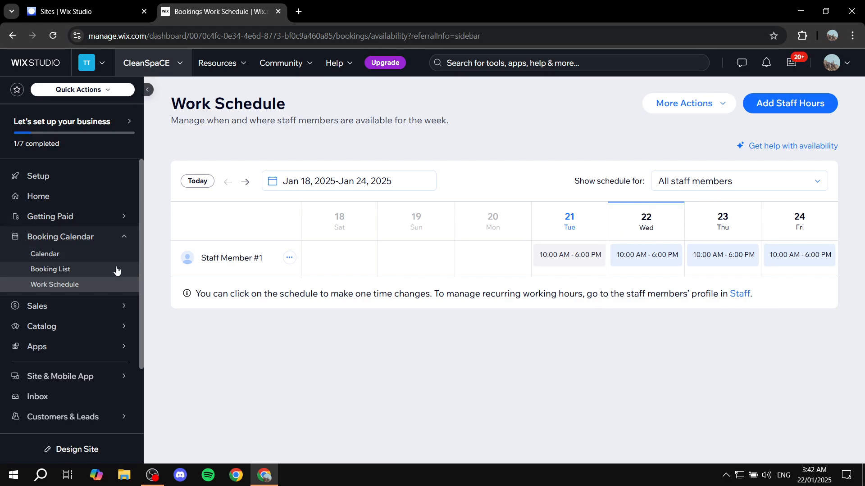
mouse_move(68, 311)
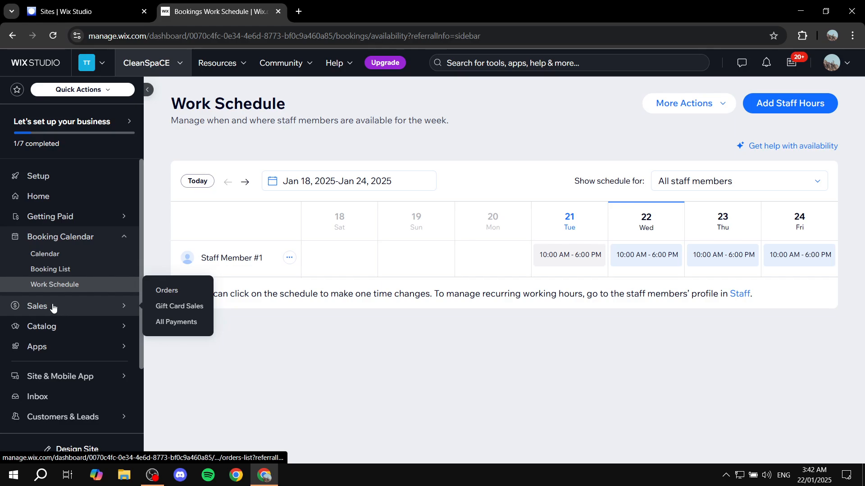
mouse_move(83, 328)
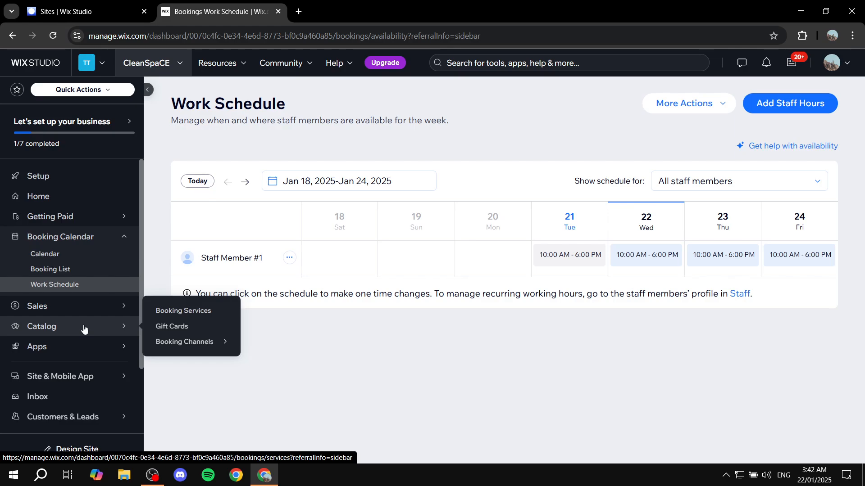
mouse_move(62, 354)
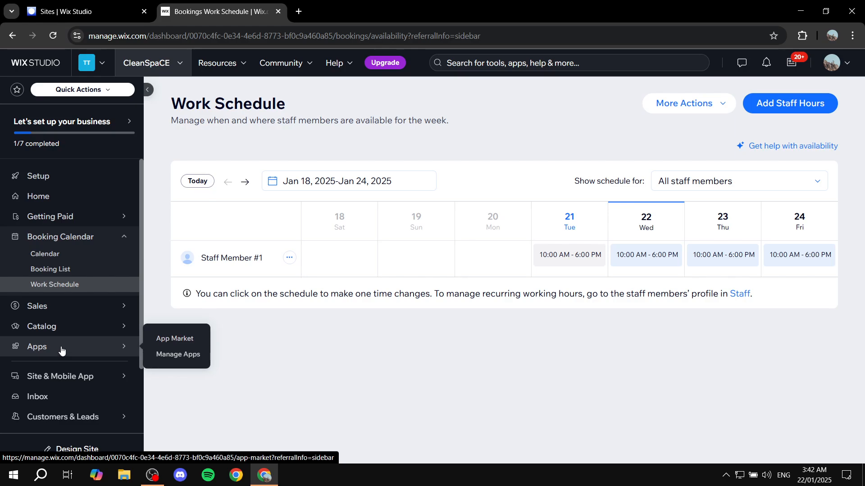
scroll(61, 329, down, 2)
mouse_move(94, 291)
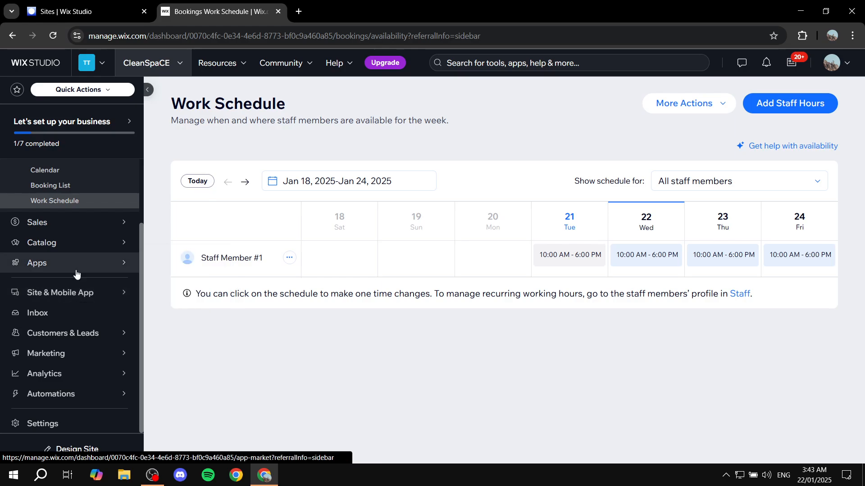
mouse_move(77, 273)
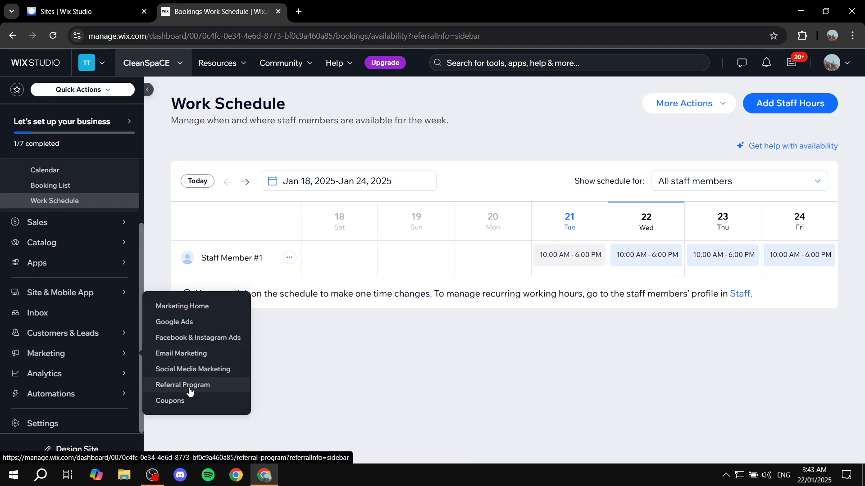
mouse_move(68, 381)
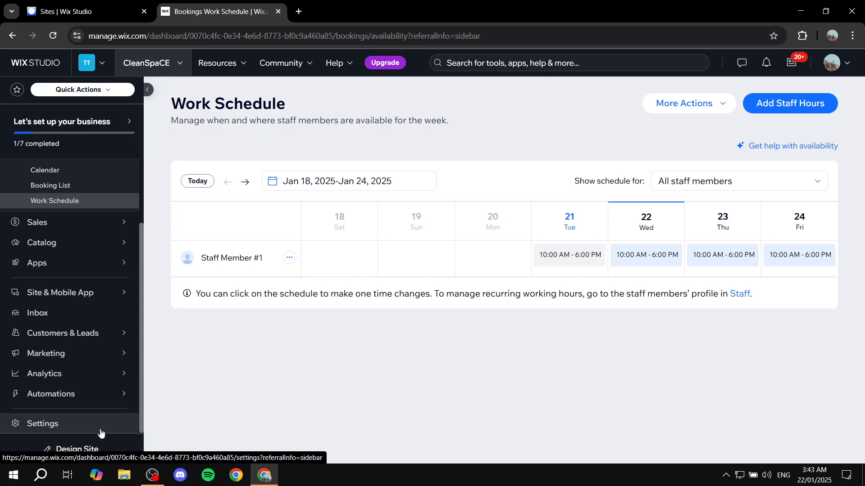
- Open Settings and go into Business Info to review the profile and location fields
click(57, 431)
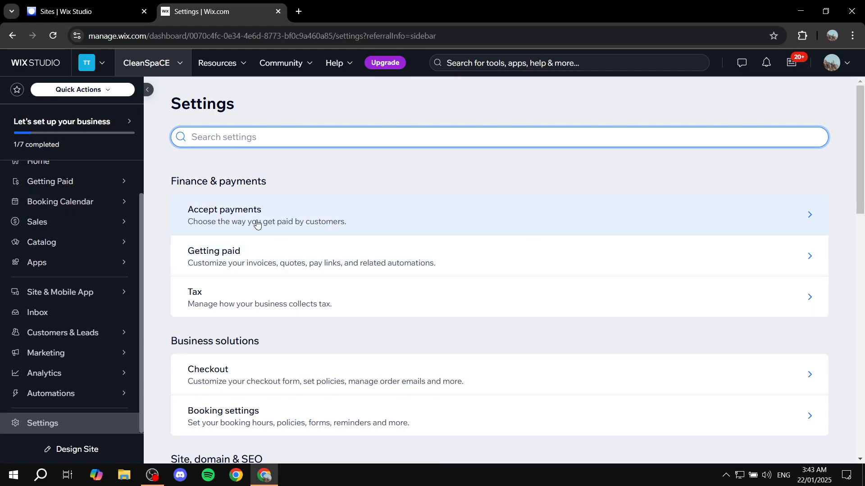
scroll(251, 224, down, 5)
scroll(264, 225, up, 5)
scroll(342, 243, down, 3)
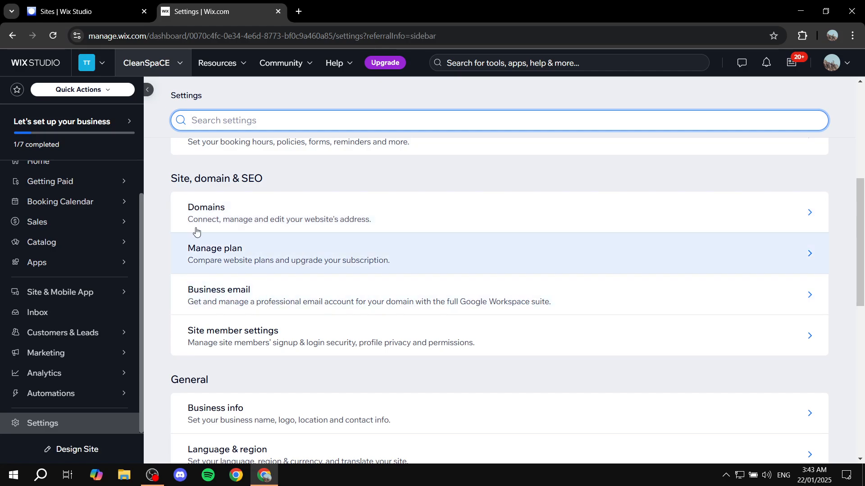
scroll(216, 302, down, 3)
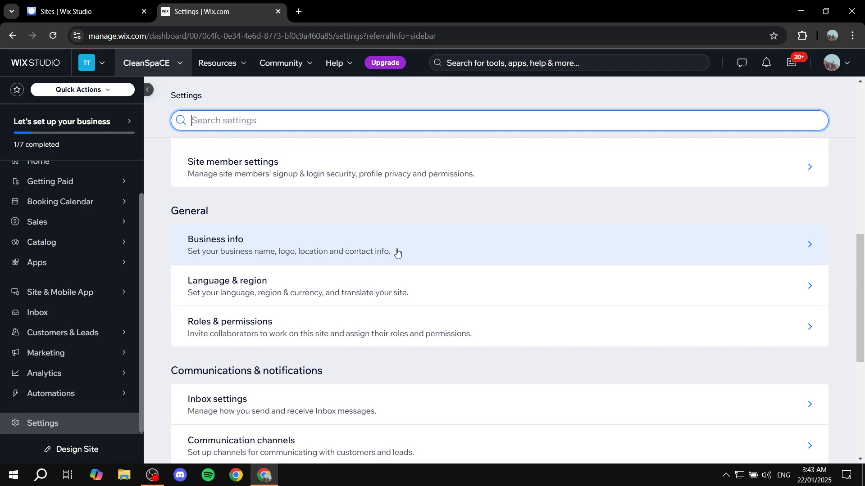
click(397, 252)
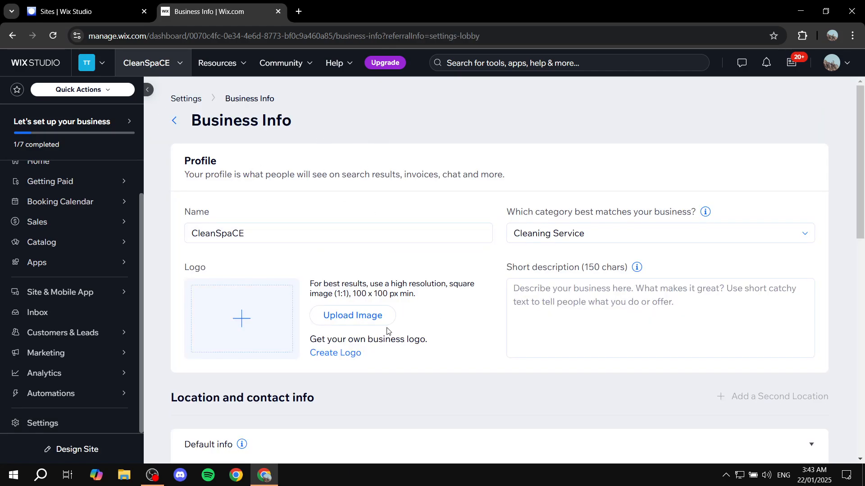
scroll(481, 234, down, 7)
scroll(467, 243, up, 7)
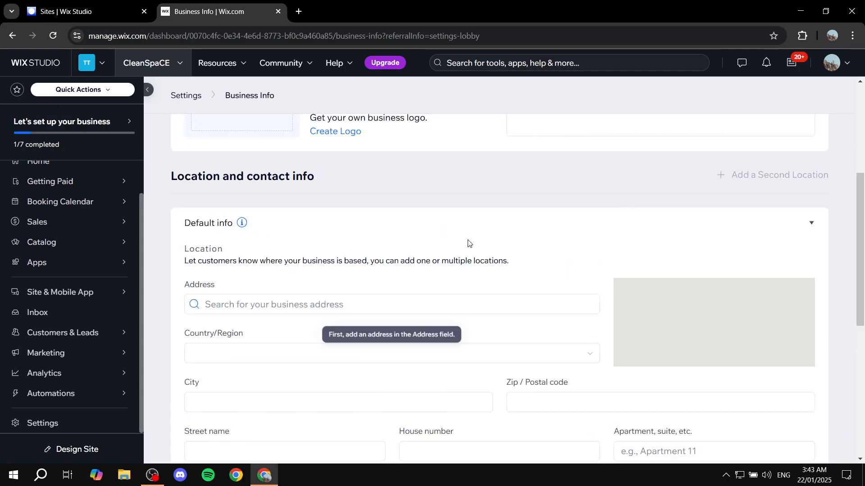
- Return to the Settings page and scroll through the list of setting categories
click(183, 125)
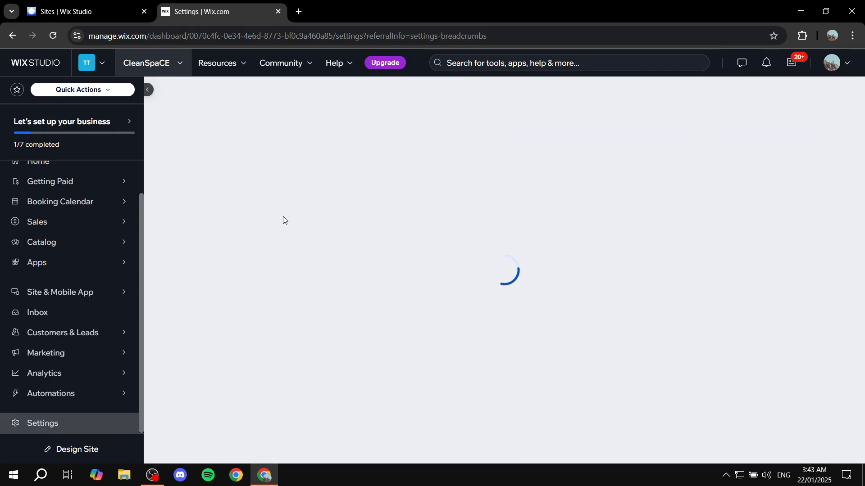
scroll(376, 265, down, 7)
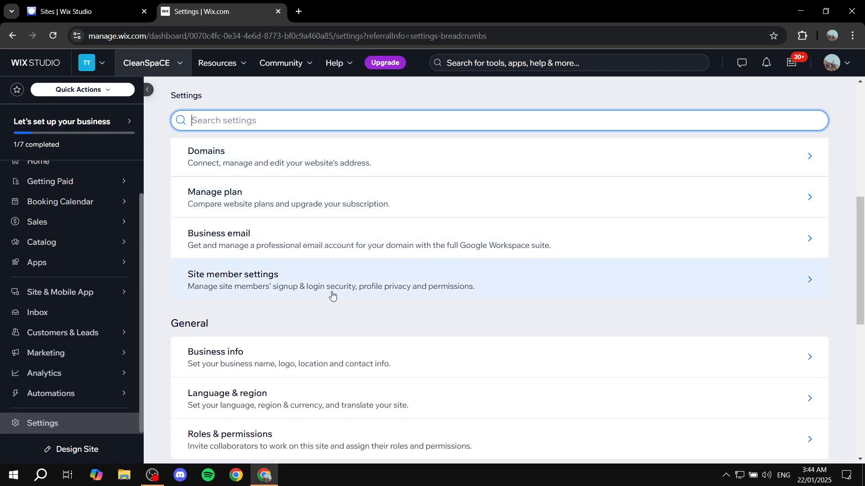
scroll(331, 290, down, 4)
scroll(331, 291, down, 4)
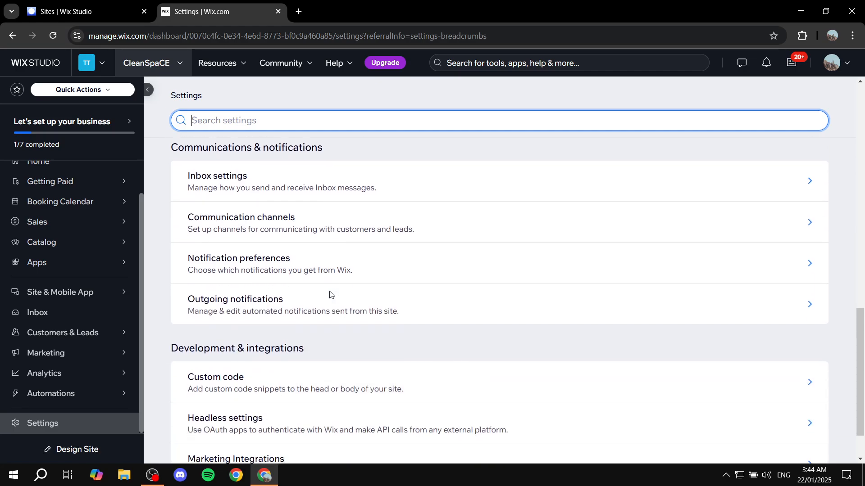
scroll(284, 288, up, 2)
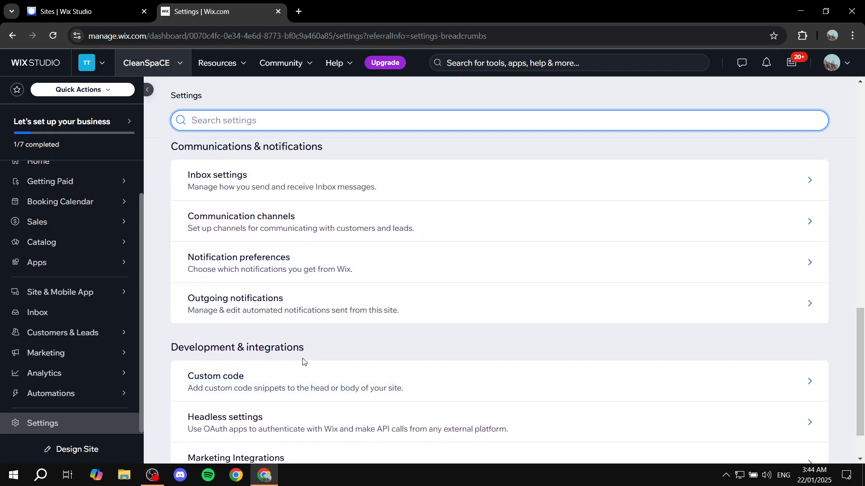
scroll(315, 351, up, 5)
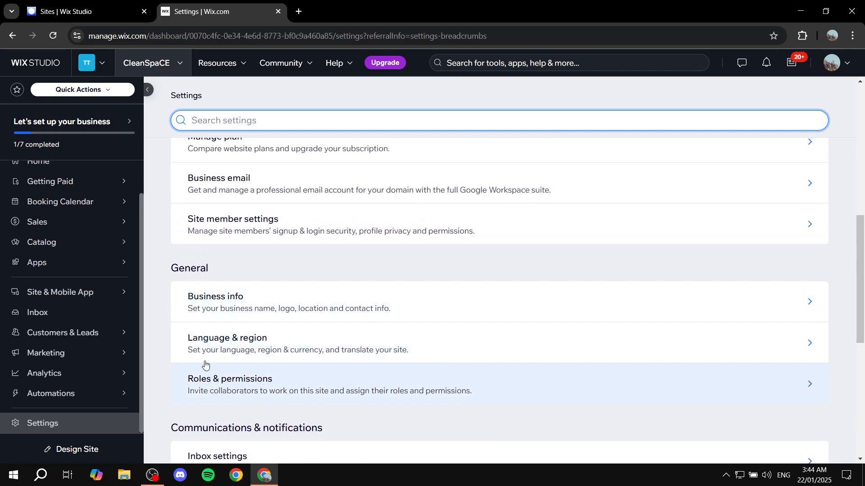
scroll(354, 340, up, 1)
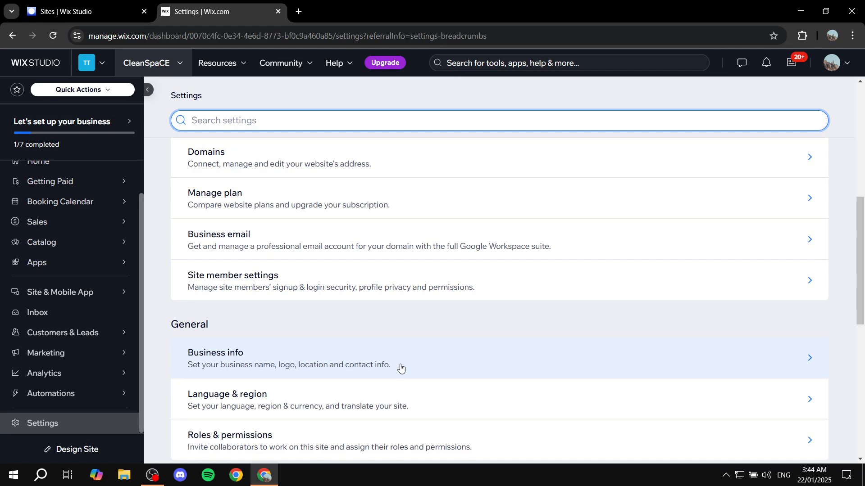
scroll(396, 363, up, 2)
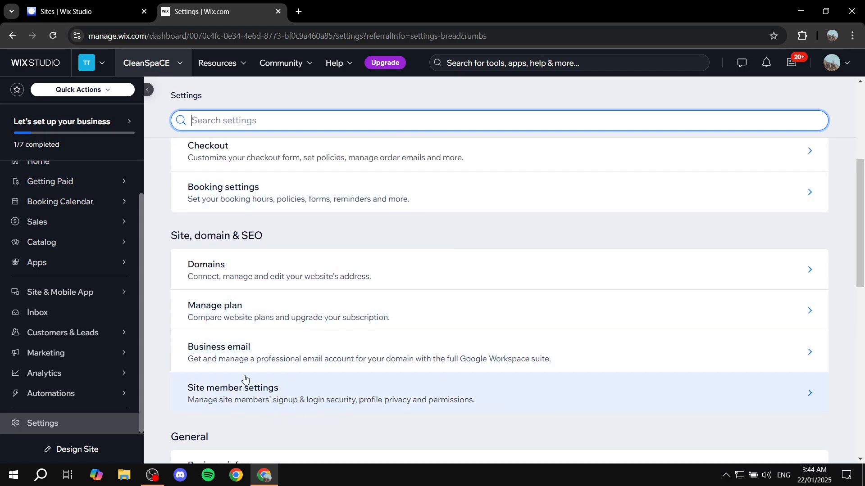
scroll(279, 361, up, 1)
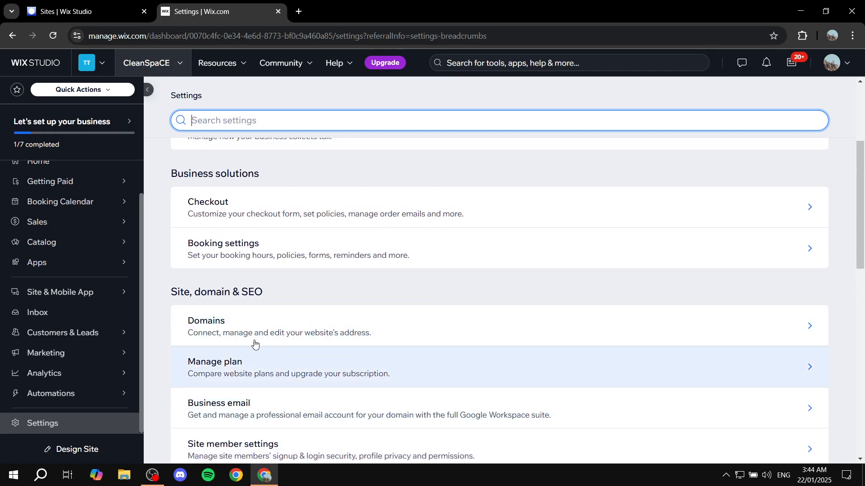
scroll(234, 365, up, 3)
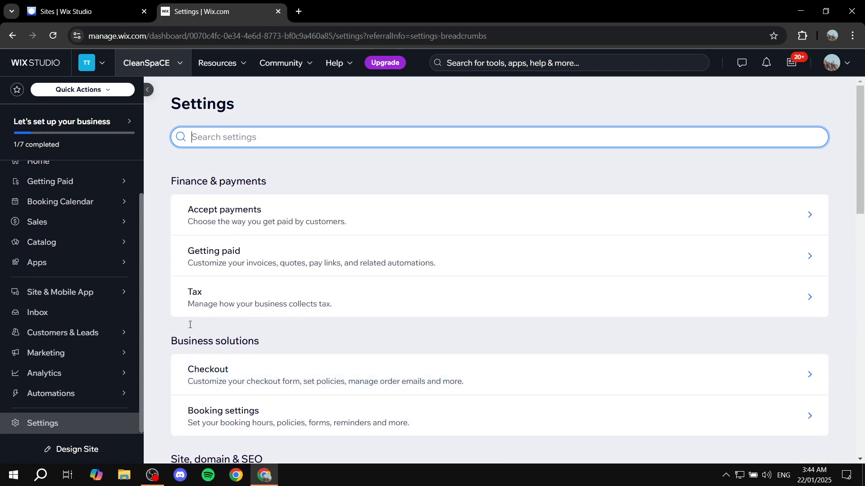
- Open Accept Payments and confirm United Arab Emirates as the business location
click(284, 207)
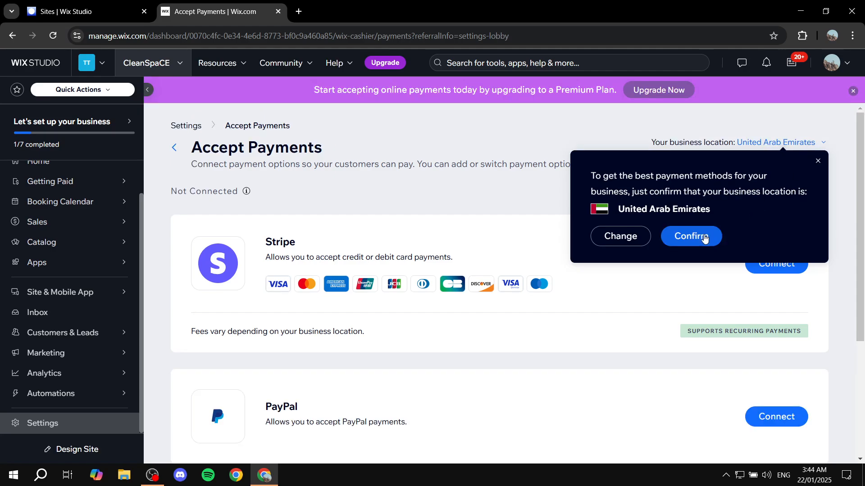
click(701, 237)
scroll(380, 268, down, 1)
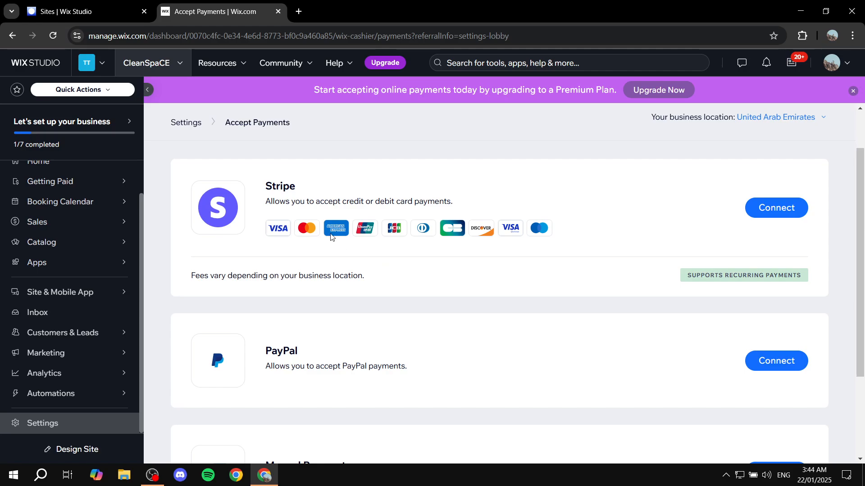
- Review the Stripe, PayPal and Manual Payments providers, open More Payment Options, and go back to Accept Payments
drag(268, 185, 352, 187)
click(354, 187)
scroll(314, 288, down, 2)
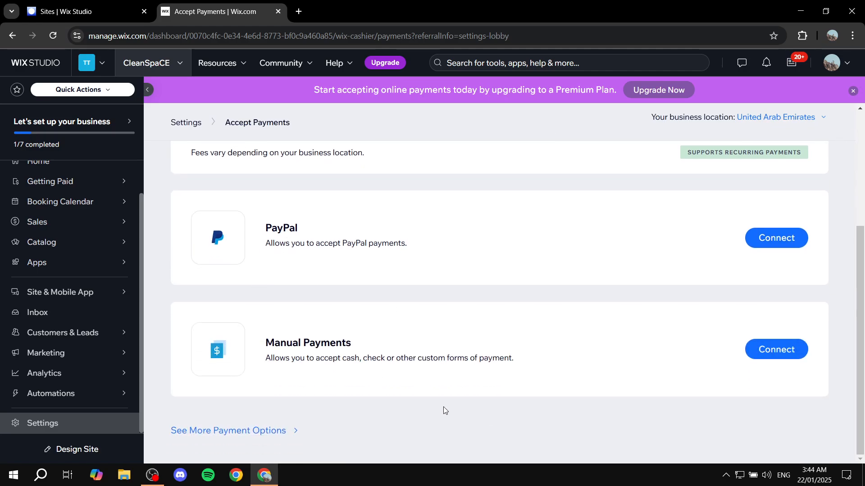
click(257, 431)
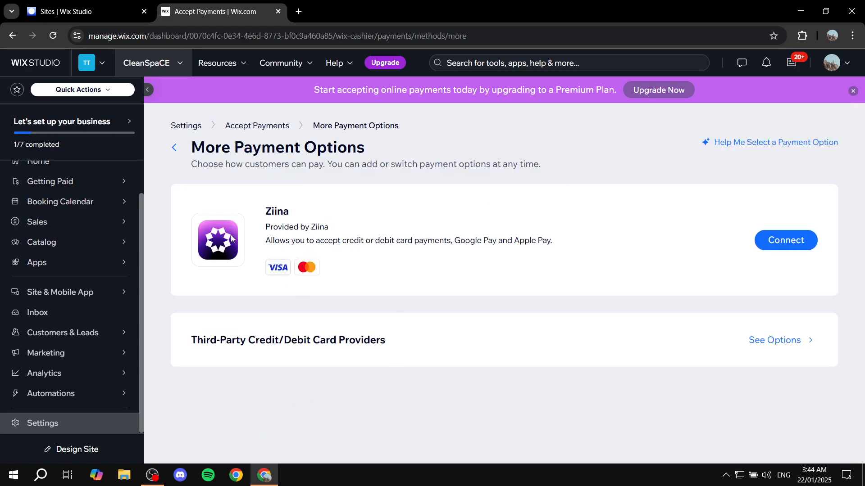
click(175, 147)
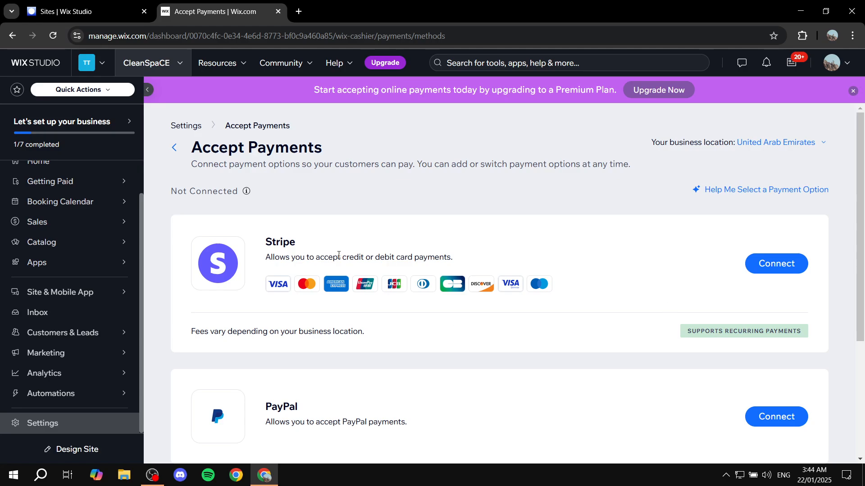
- Read through the Stripe card-payment description and the other payment options, then return to Settings
drag(259, 266, 485, 264)
click(485, 263)
drag(266, 242, 339, 243)
click(287, 255)
drag(333, 257, 415, 257)
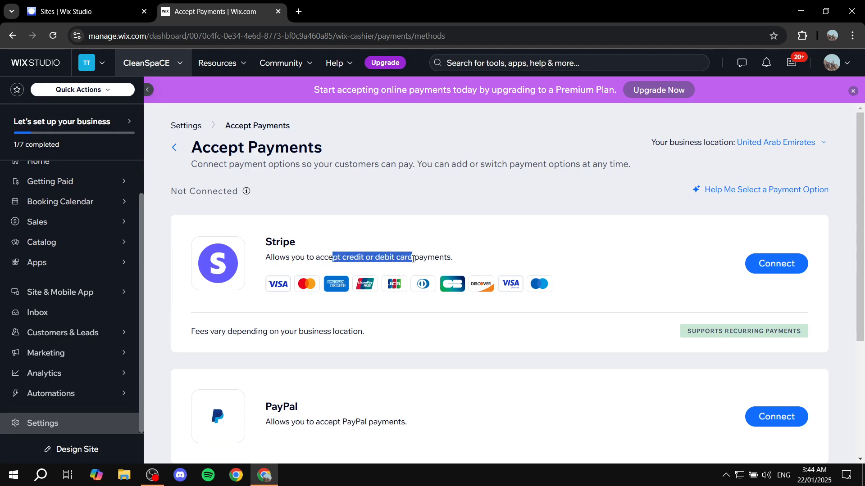
click(458, 257)
scroll(417, 314, down, 3)
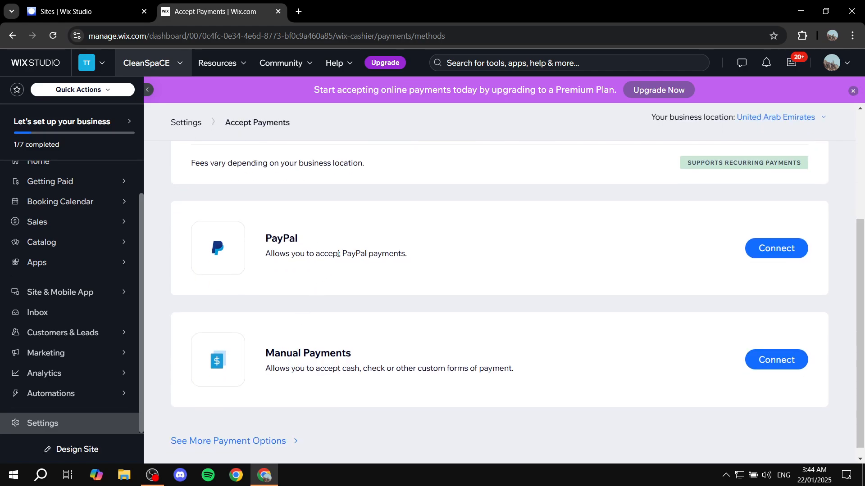
scroll(356, 261, up, 3)
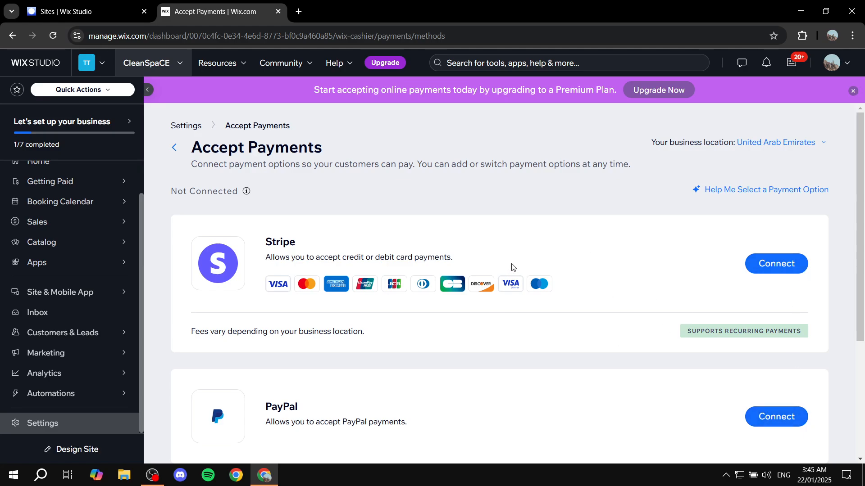
scroll(54, 322, up, 1)
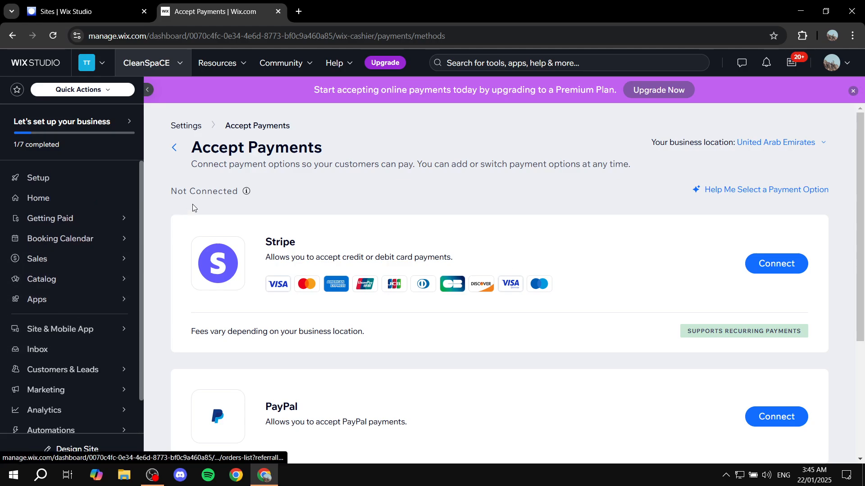
click(174, 147)
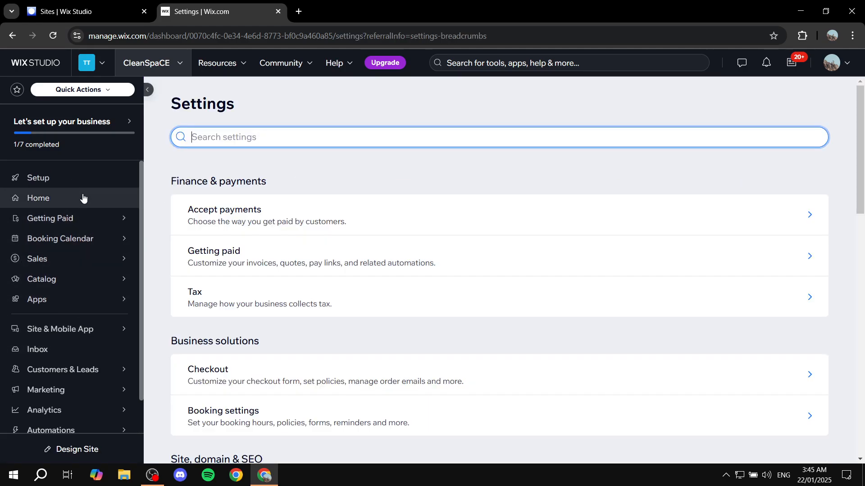
- Go to the dashboard Home, start Design Site, and proceed to the template gallery for Cleaning Service
click(96, 197)
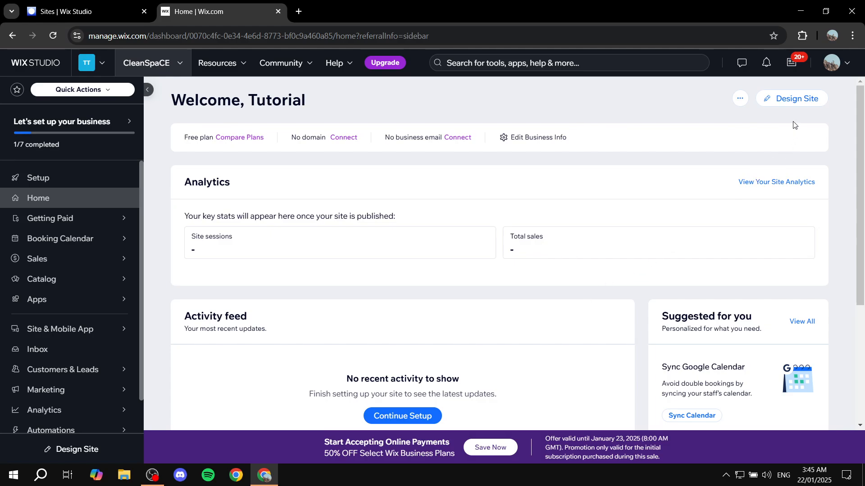
click(788, 104)
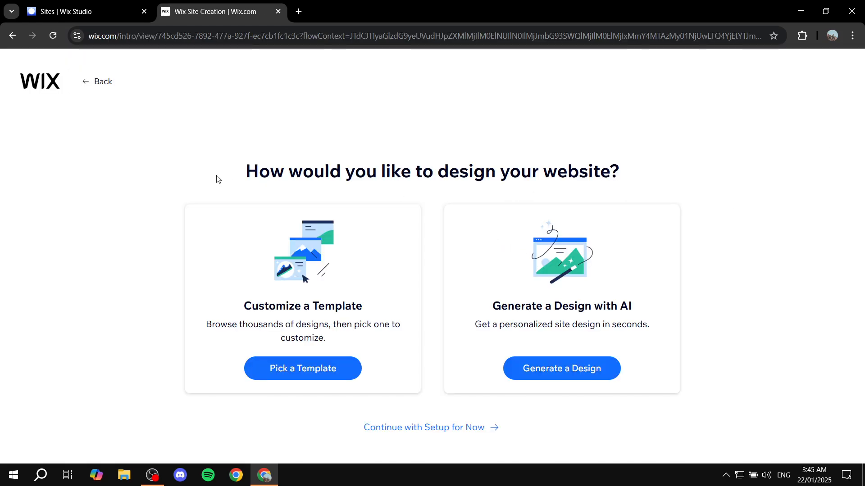
drag(216, 179, 633, 158)
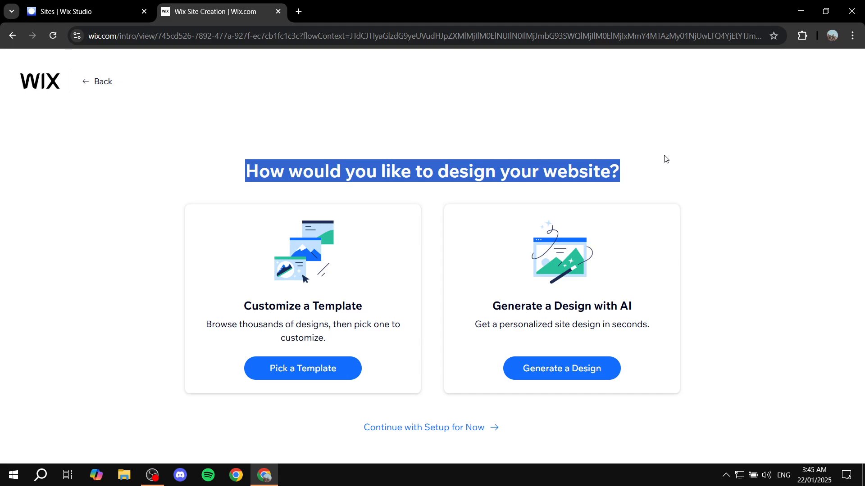
click(713, 120)
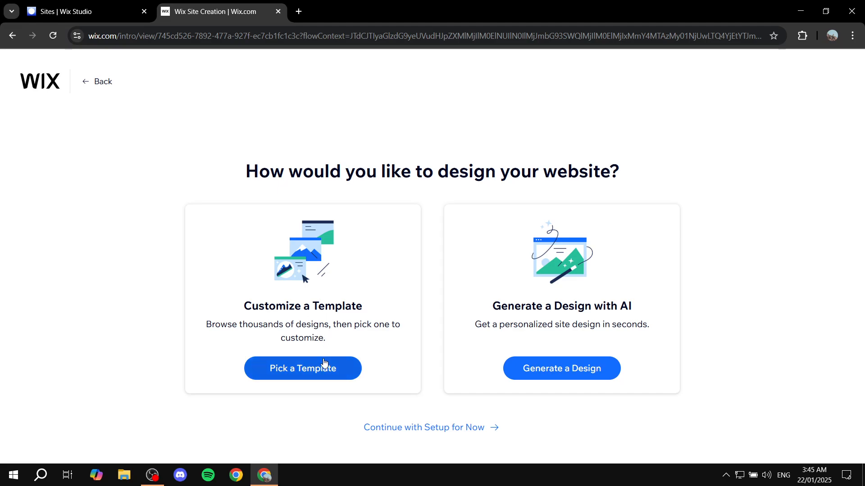
triple_click(506, 308)
click(692, 304)
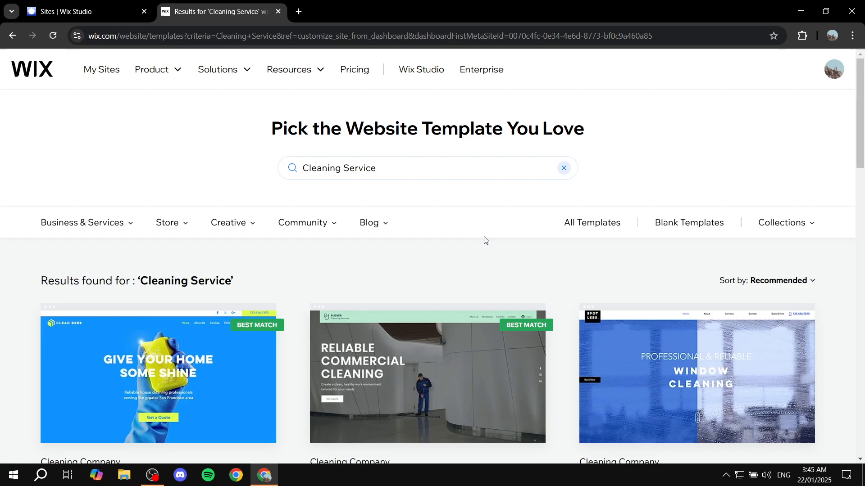
- Open the window cleaning template in the editor and close the Enhance your AI content dialog
scroll(486, 252, down, 1)
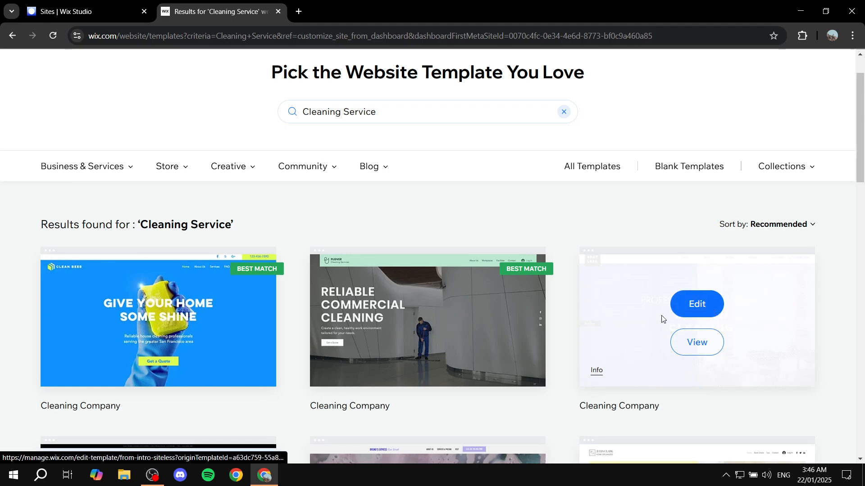
click(710, 304)
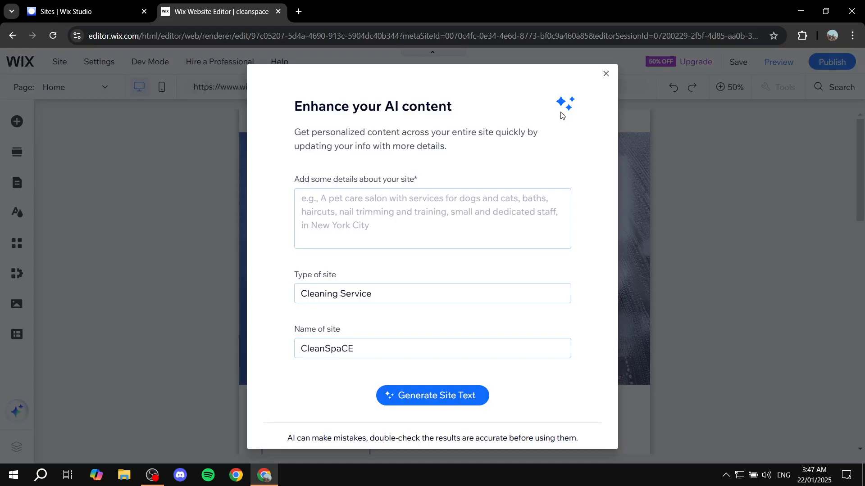
click(606, 74)
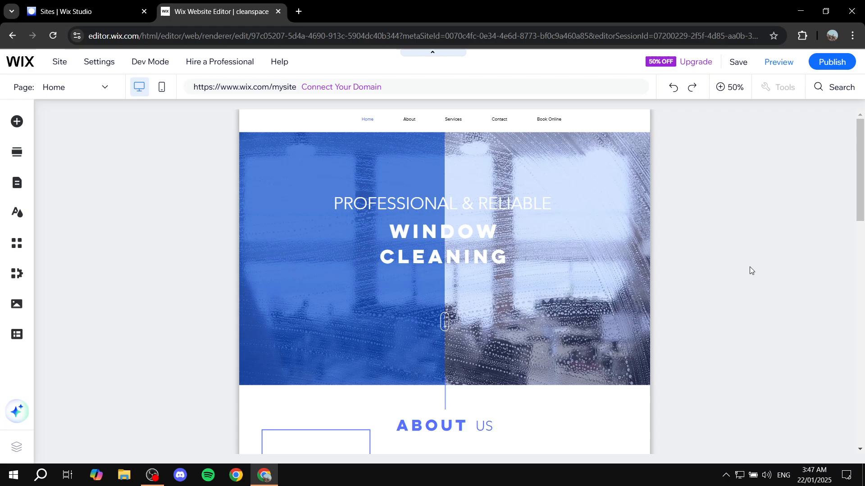
- Browse the site's page list and the Site Pages and Menu panel, then close the panel
click(763, 234)
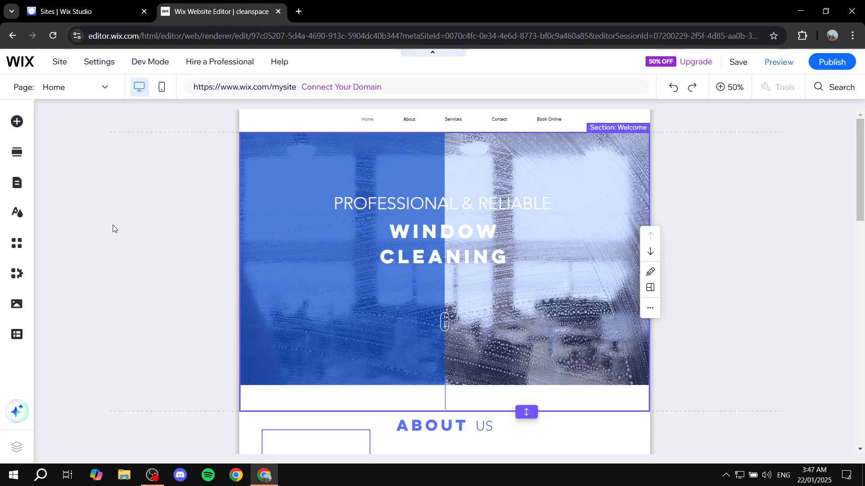
click(97, 88)
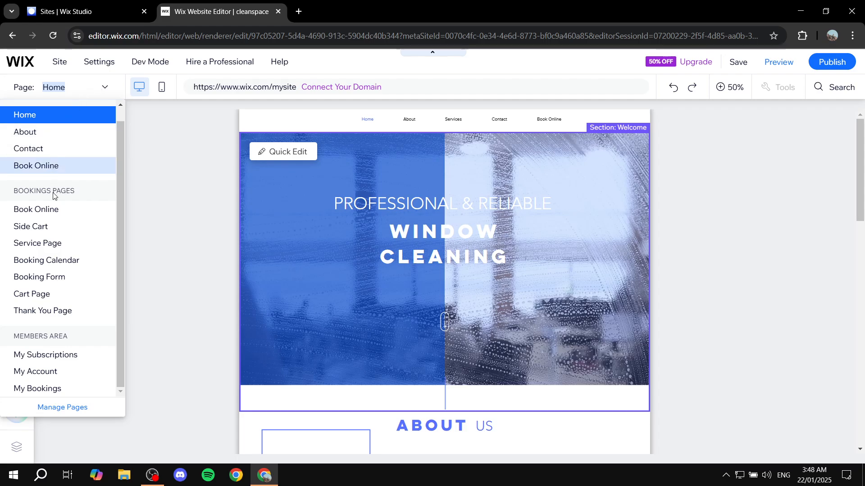
click(175, 277)
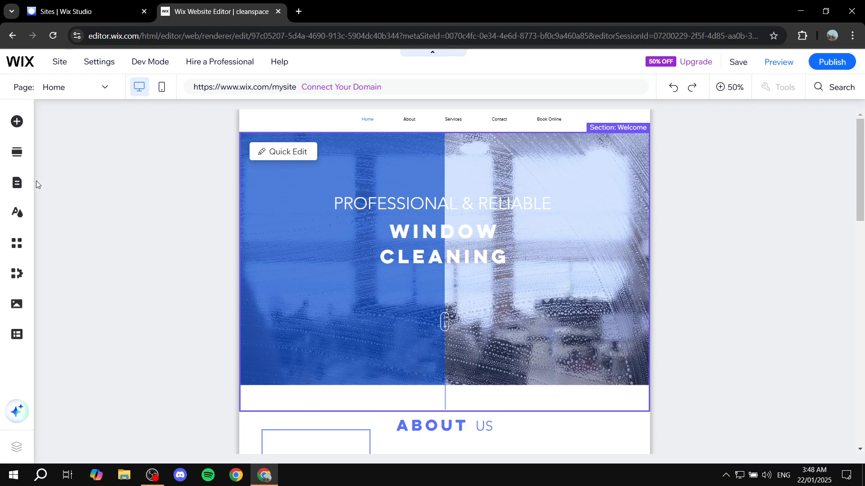
click(17, 183)
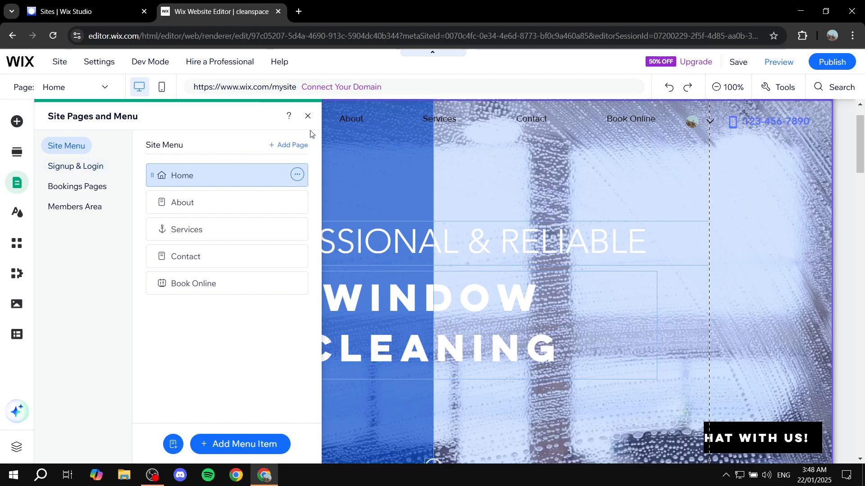
click(308, 117)
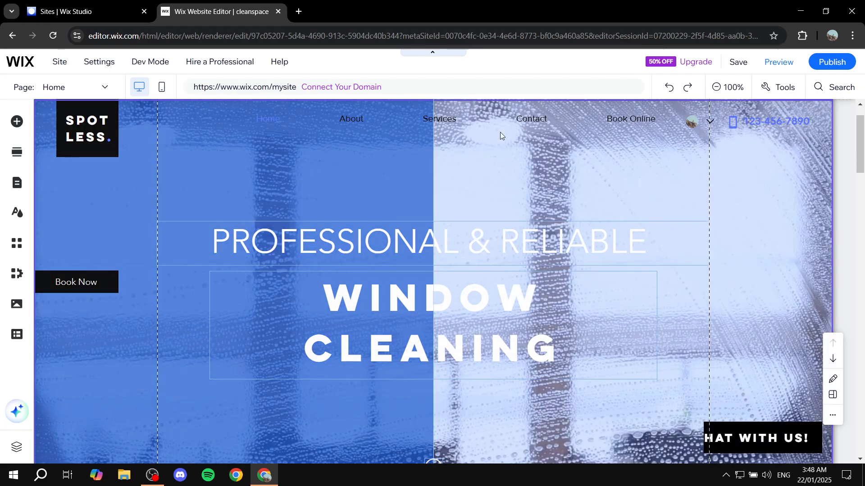
- Replace the hero headline text with "Change it to whatever you want"
click(728, 87)
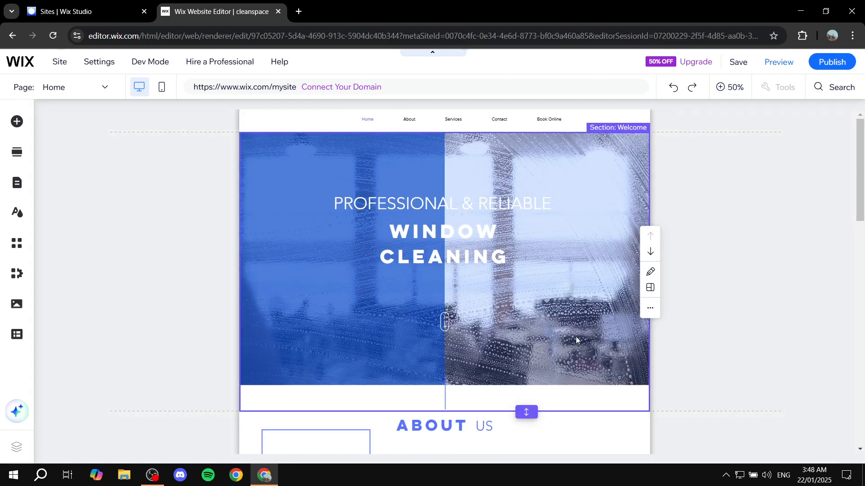
click(727, 88)
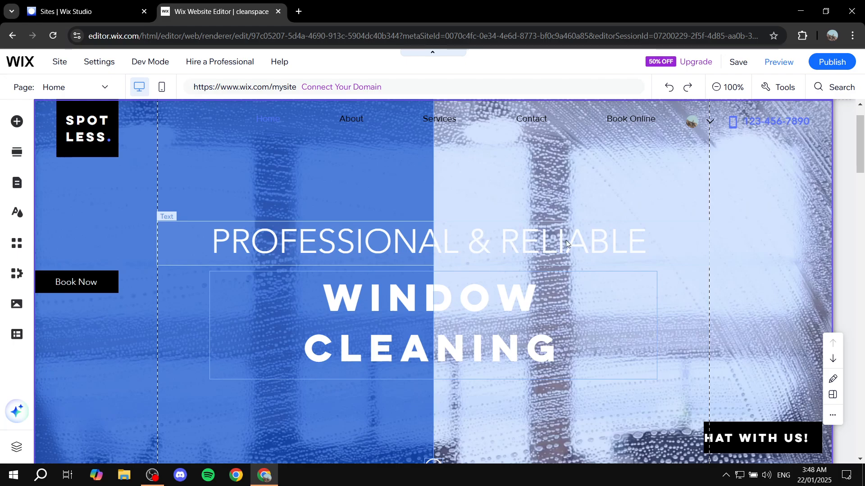
click(455, 244)
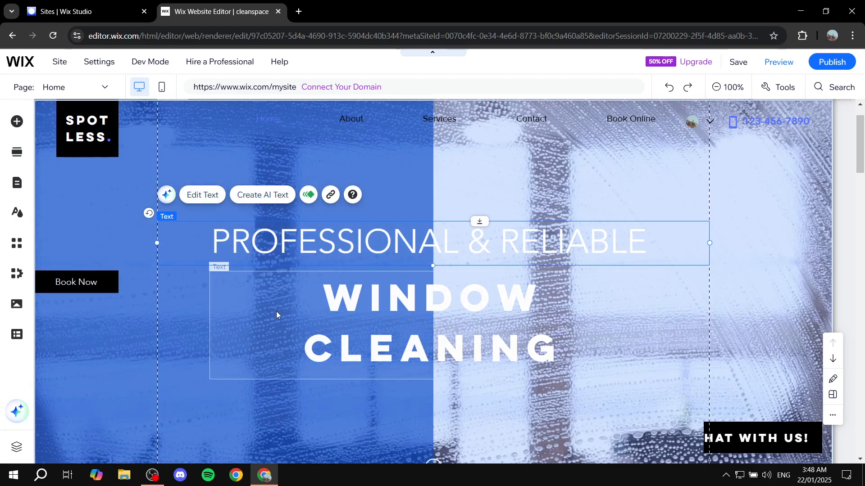
click(209, 195)
text(C)
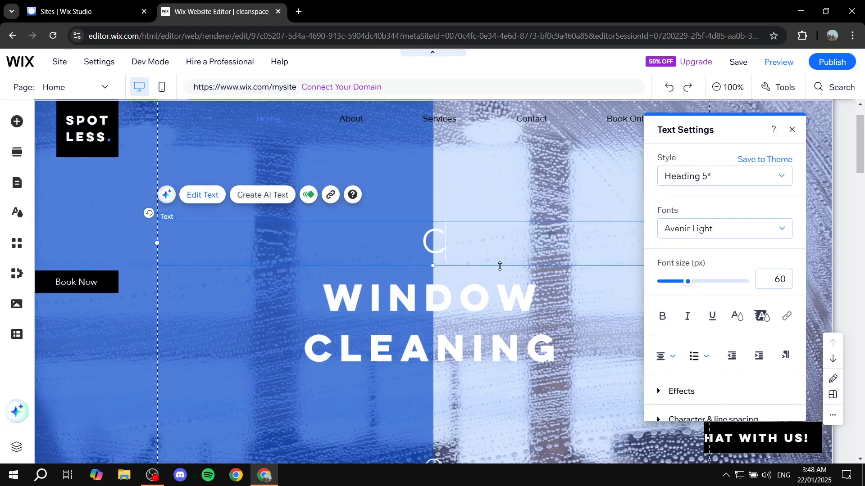
text(hange it )
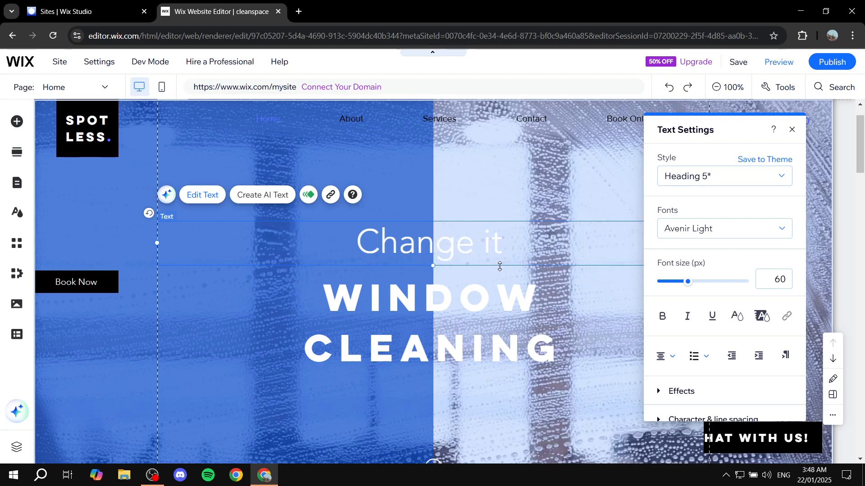
text(to wahte)
key(BackSpace)
key(BackSpace)
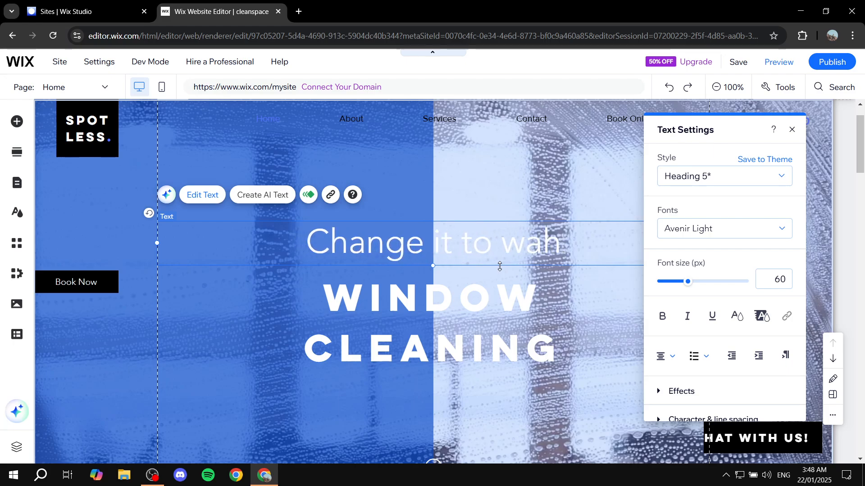
key(BackSpace)
key(BackSpace)
text(hatever you)
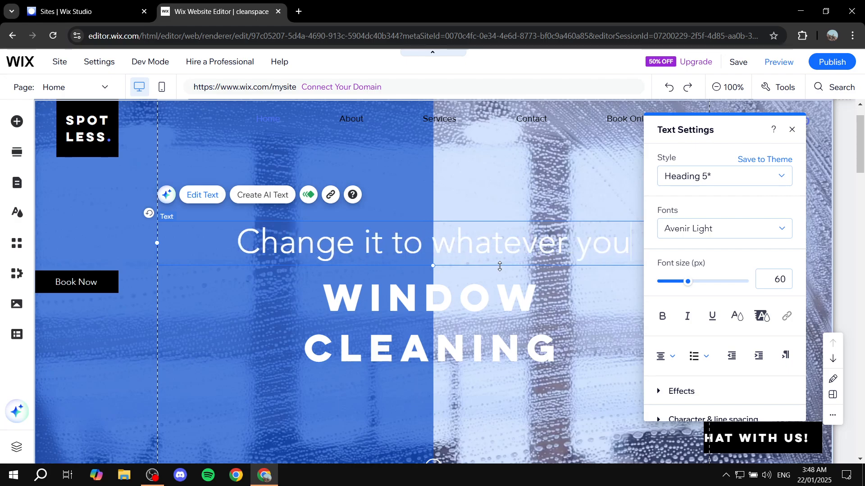
text( wa)
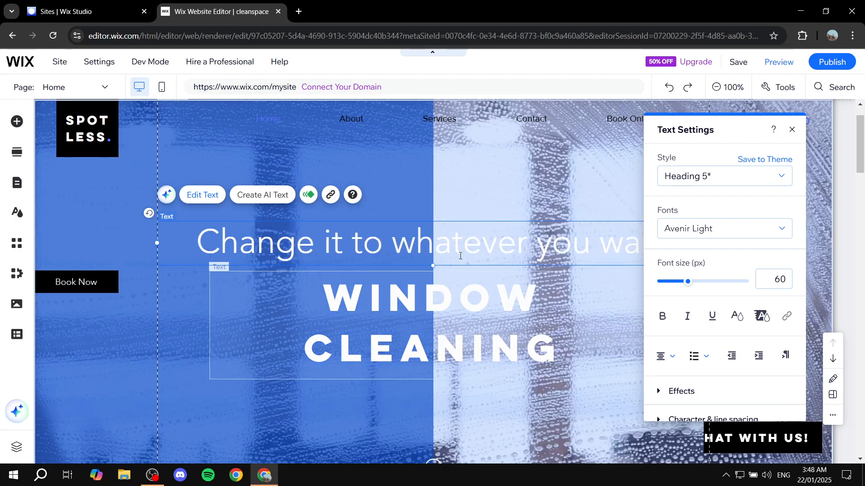
- Make the whole hero headline bold and set its colour to black
triple_click(544, 239)
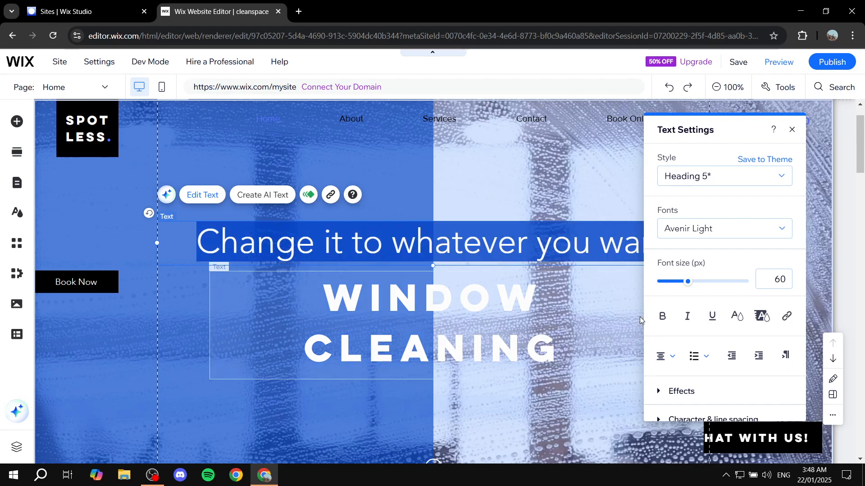
click(662, 316)
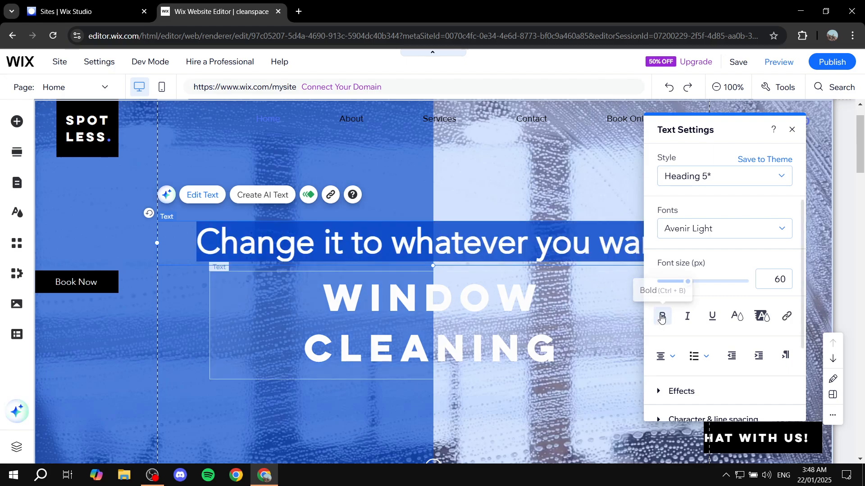
click(736, 316)
click(743, 223)
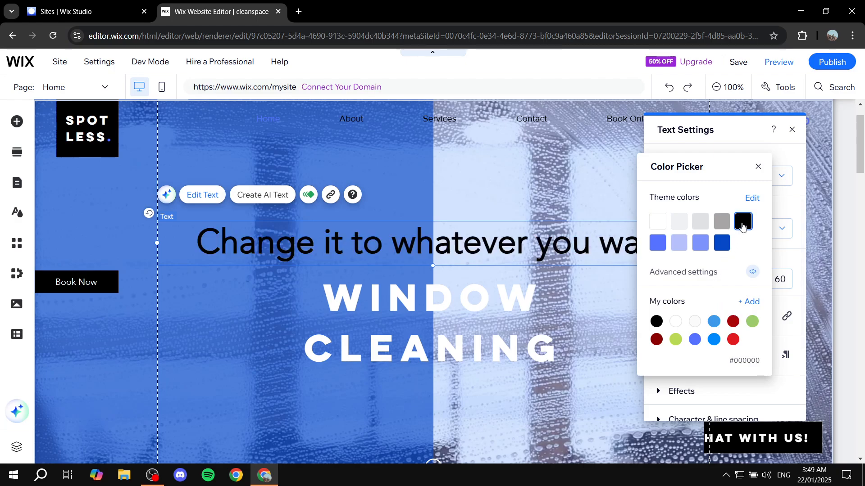
click(758, 167)
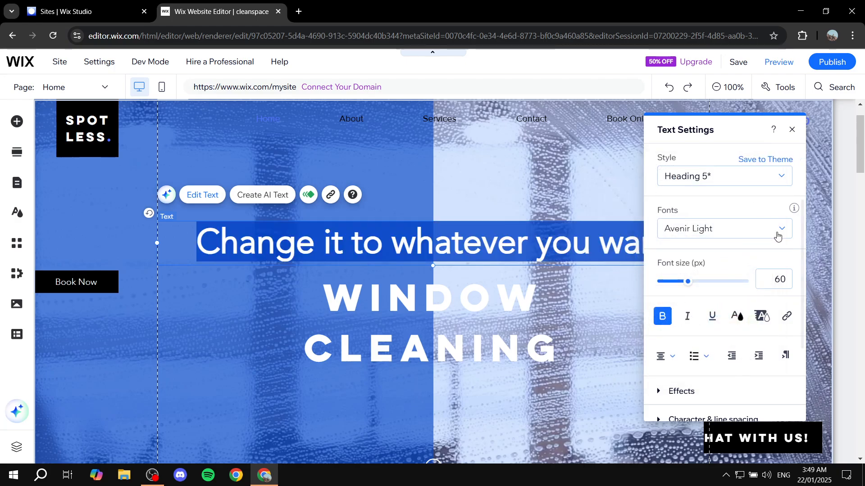
click(791, 129)
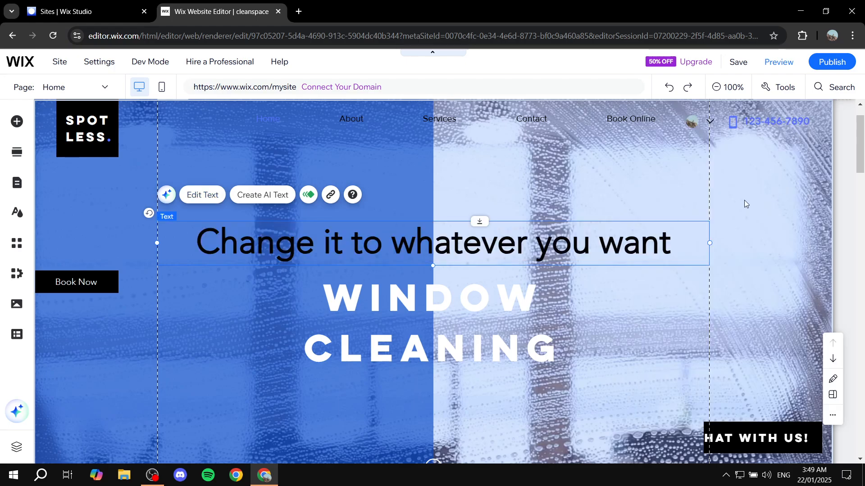
- Open the hero strip's background options, browse the selected backgrounds, and close the panel
click(776, 225)
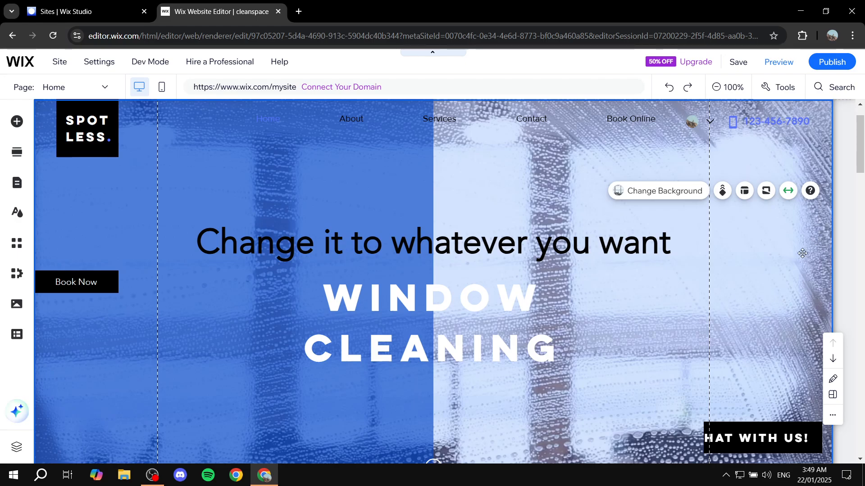
click(661, 219)
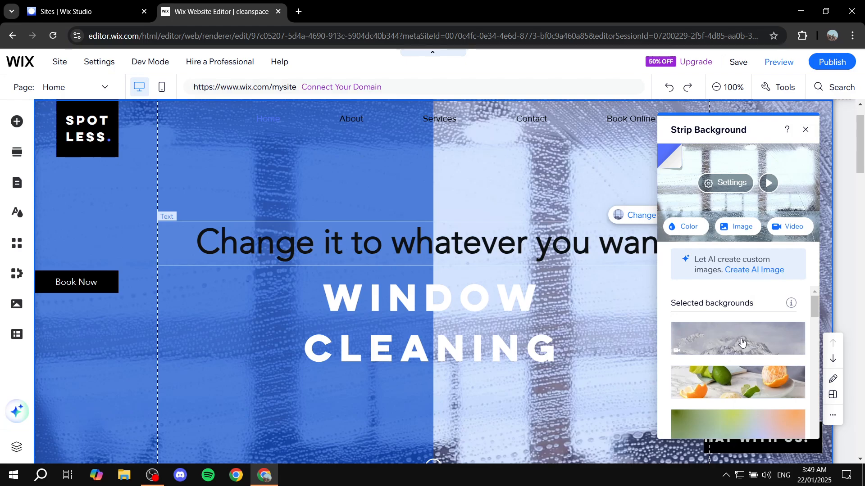
scroll(760, 378, down, 3)
scroll(761, 360, up, 3)
click(805, 130)
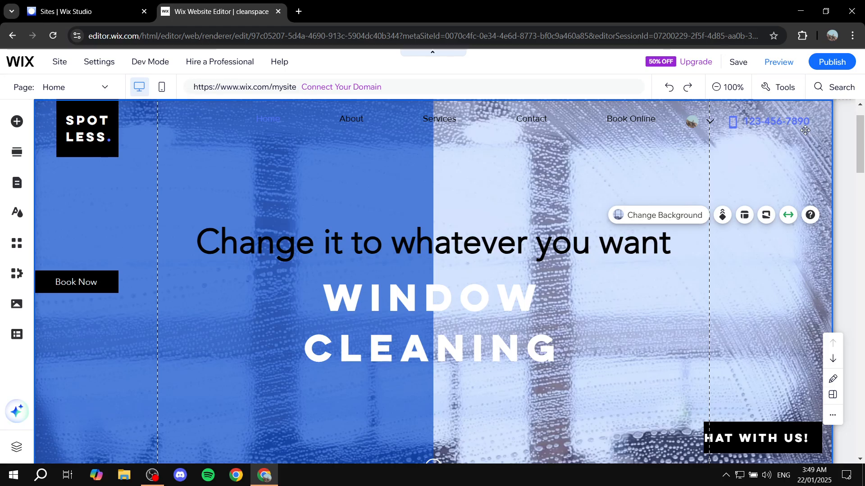
- Link the About section's Read More button to the web address google.com
scroll(693, 281, down, 10)
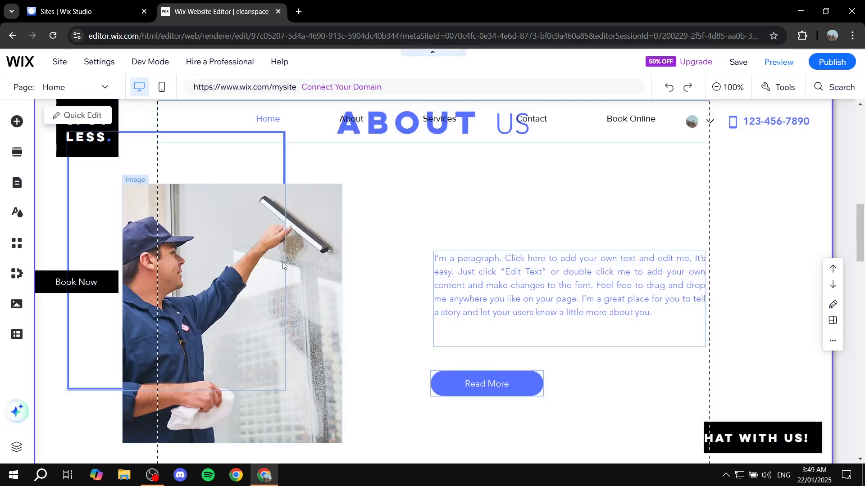
click(283, 263)
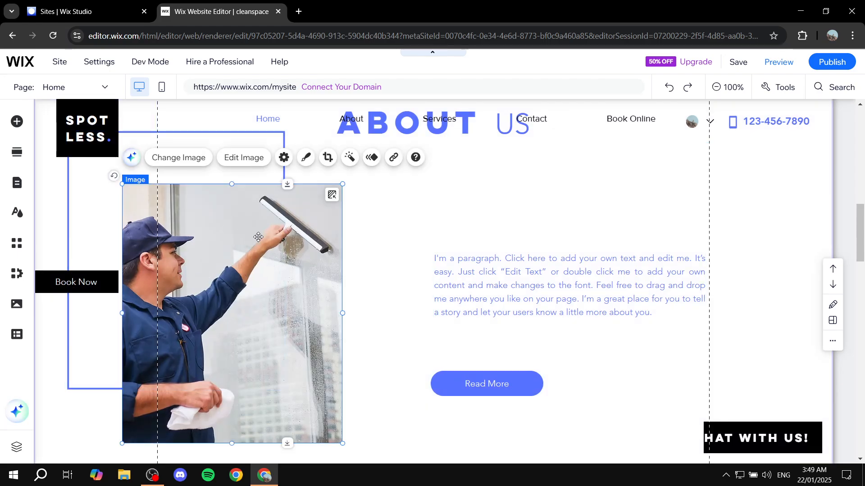
click(474, 388)
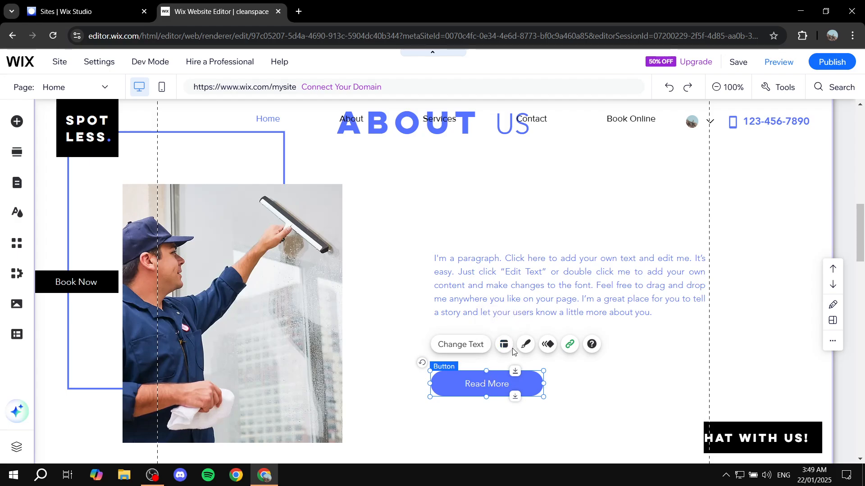
click(569, 346)
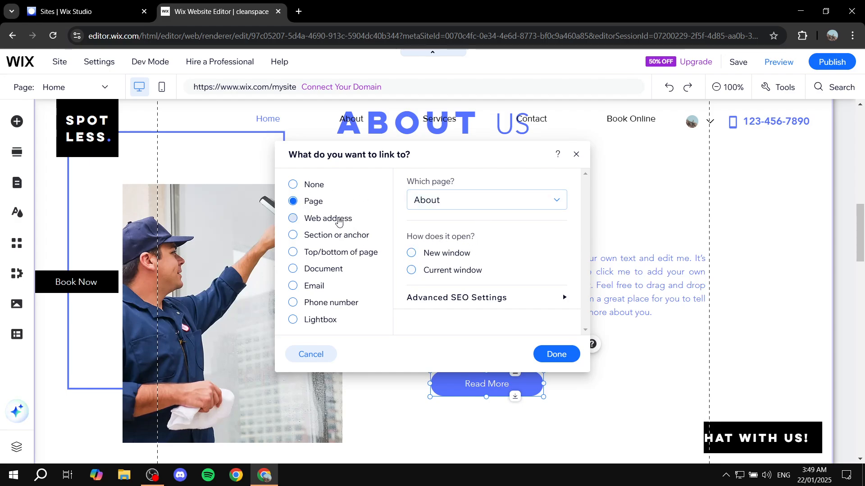
click(311, 219)
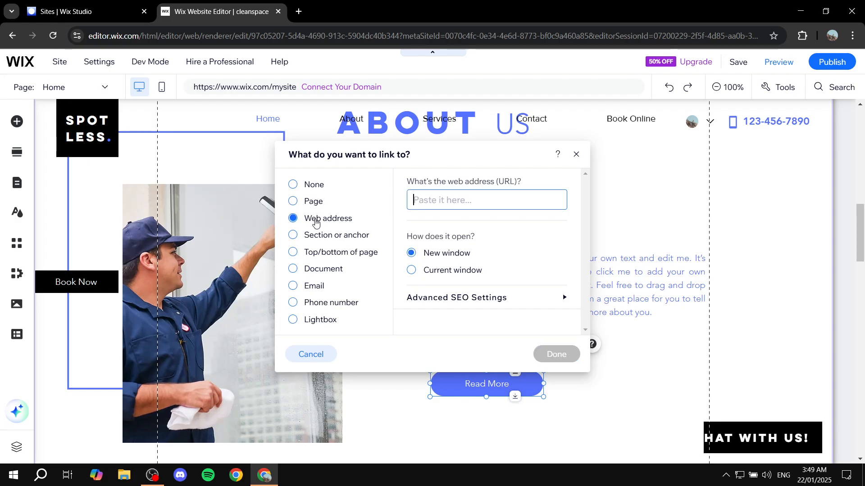
text(google.c)
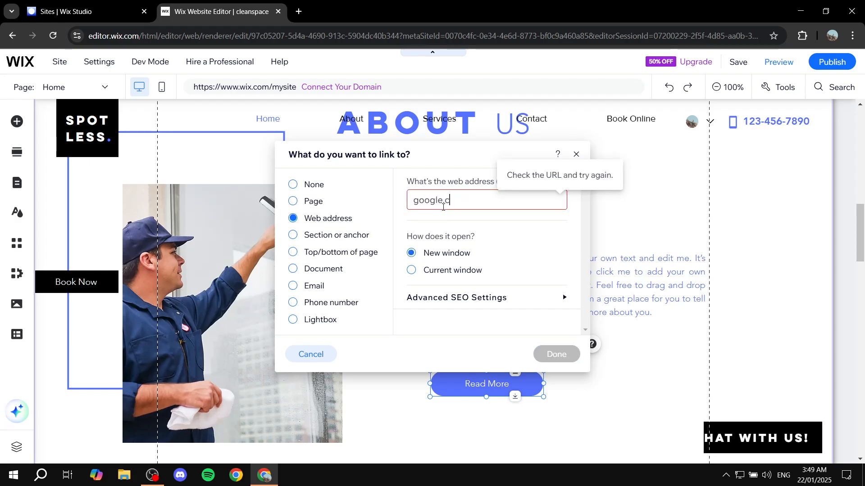
text(om)
click(563, 359)
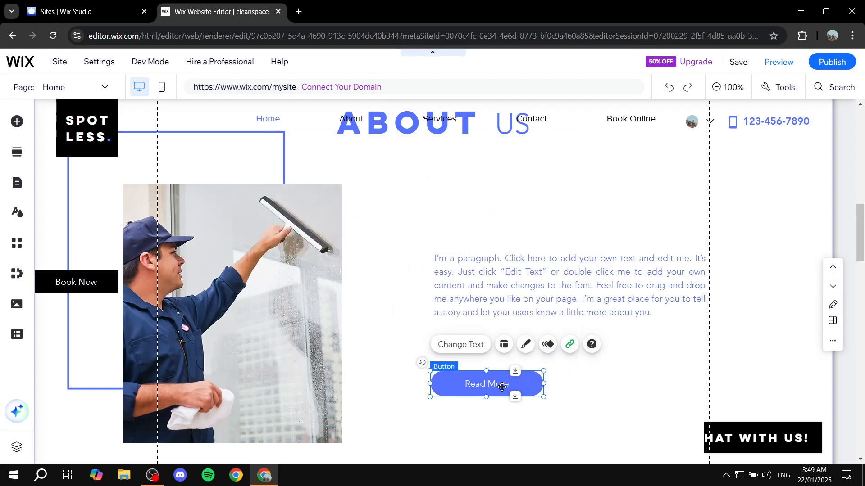
- Add a new empty section between the hero and the About section
click(597, 391)
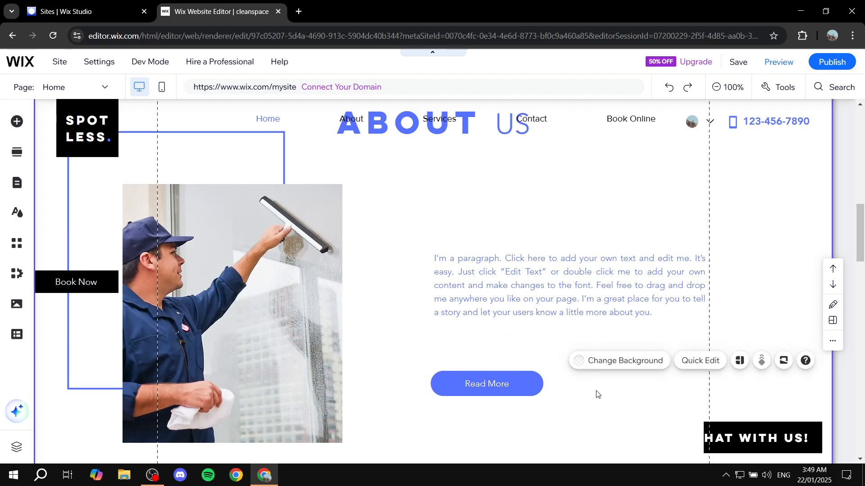
scroll(596, 389, down, 9)
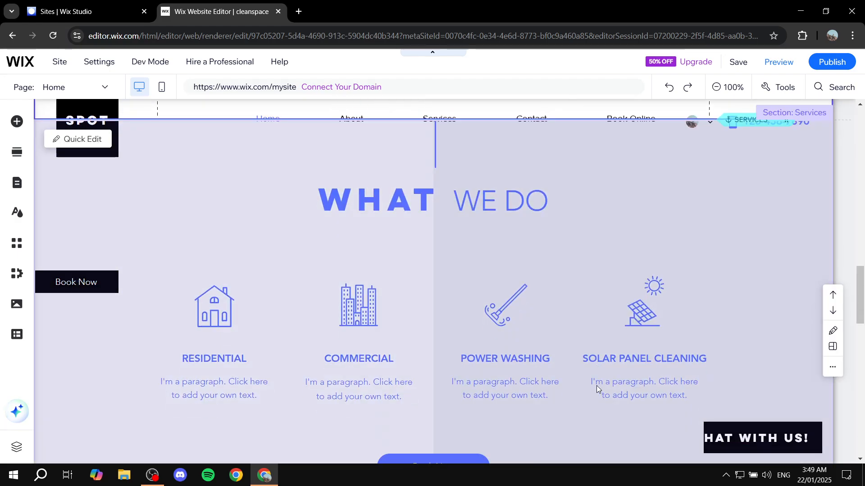
scroll(597, 388, up, 5)
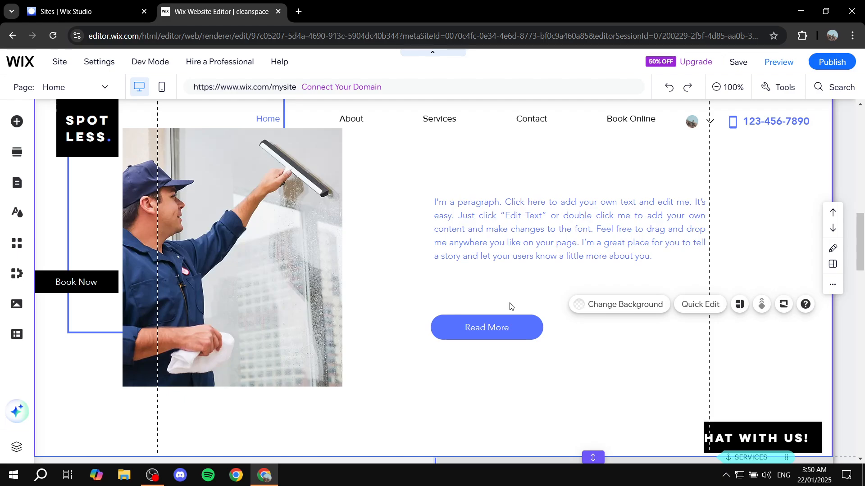
scroll(510, 306, down, 4)
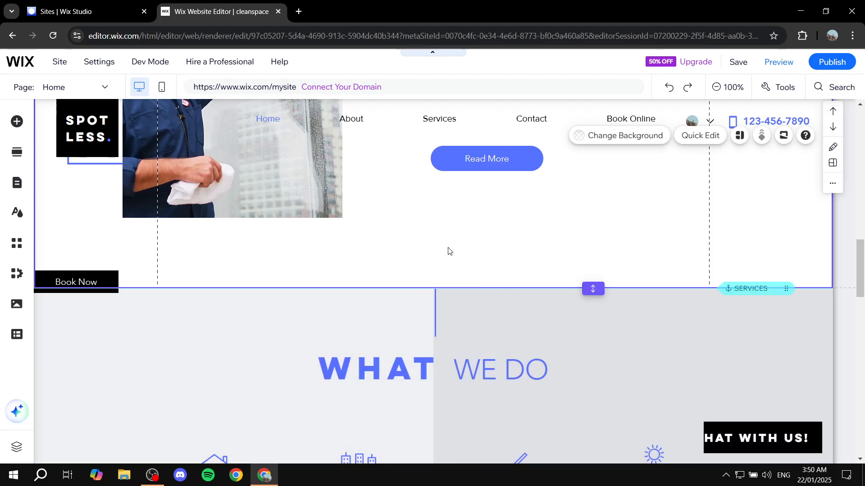
scroll(447, 250, up, 10)
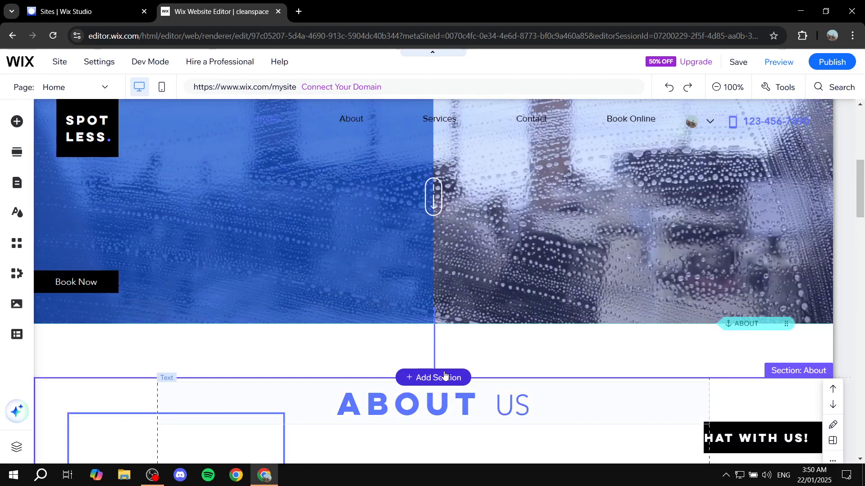
click(433, 377)
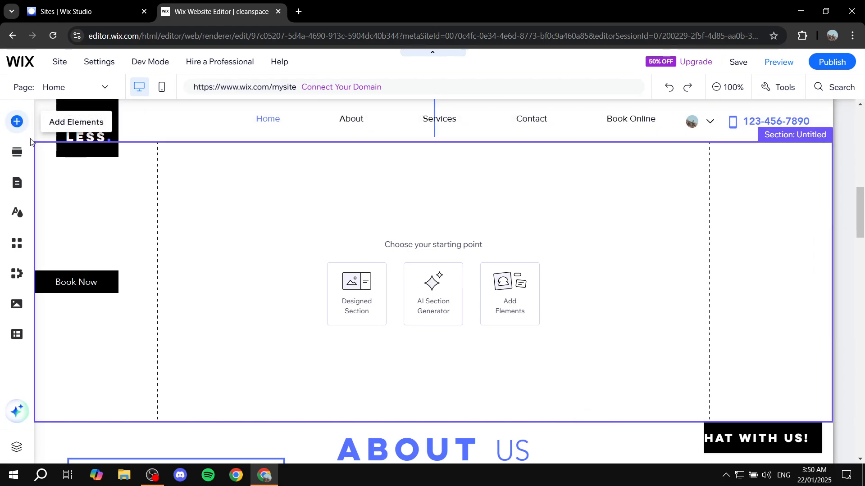
- Browse the Add Elements categories such as buttons, video, forms, payments and bookings
click(17, 125)
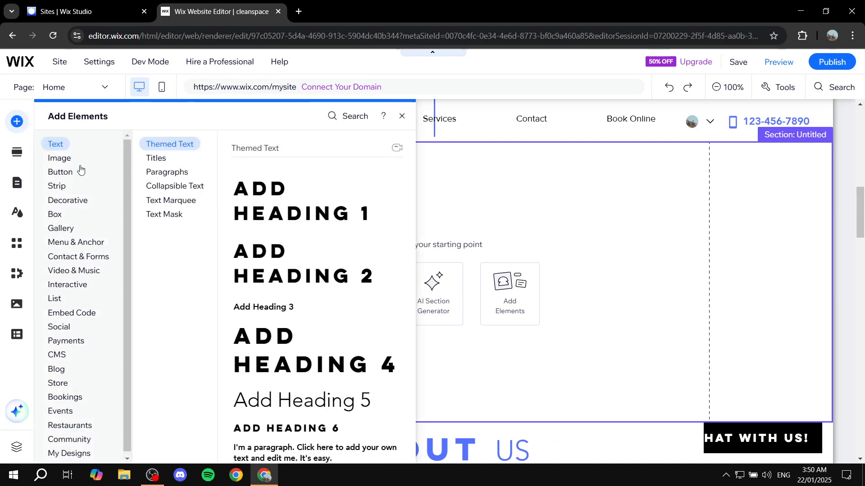
click(62, 172)
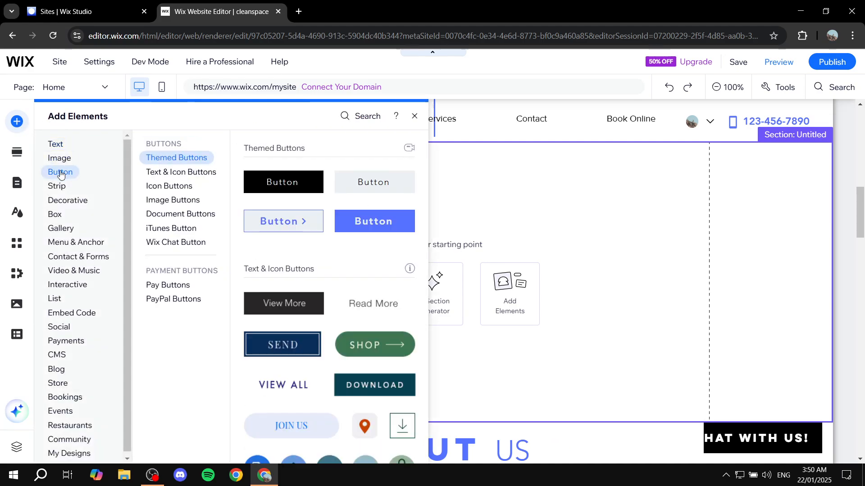
click(71, 243)
click(72, 272)
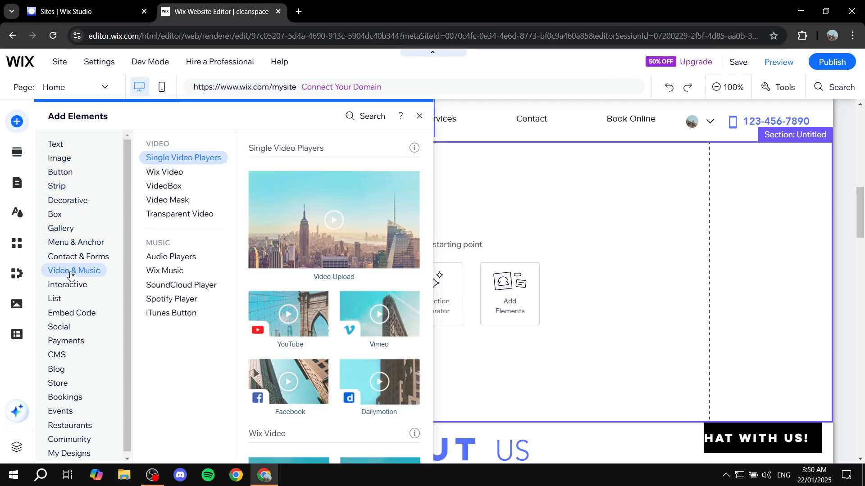
click(104, 260)
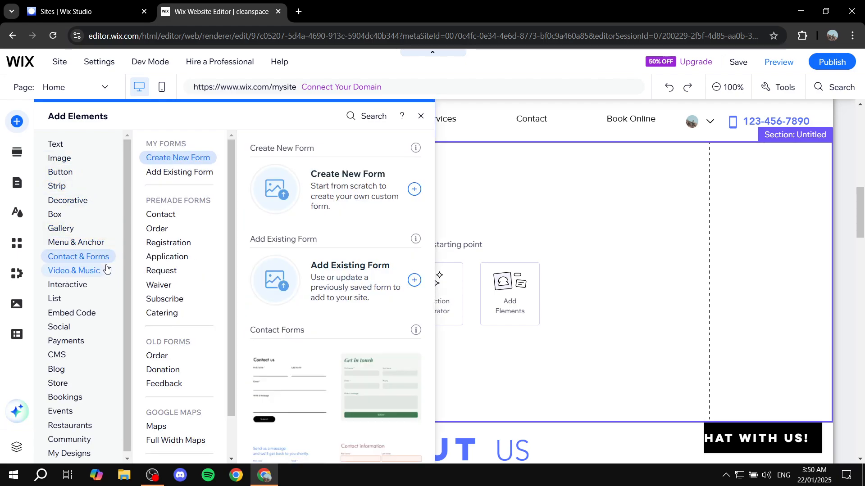
click(77, 287)
click(81, 344)
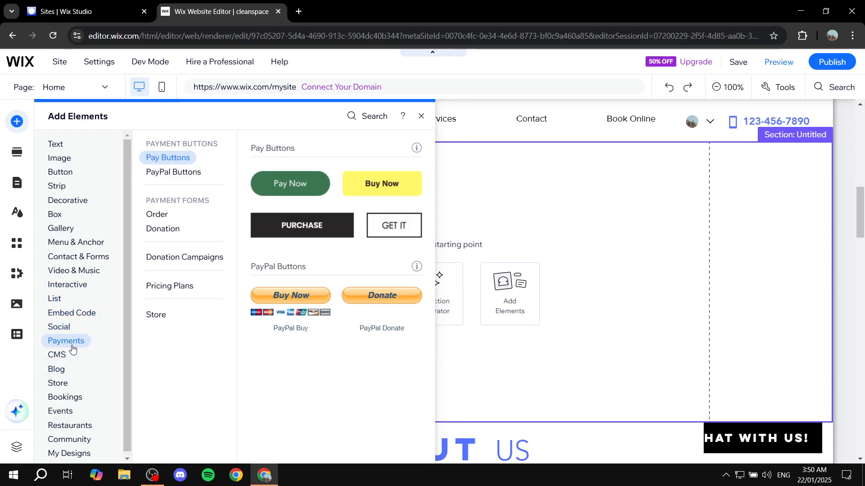
click(63, 397)
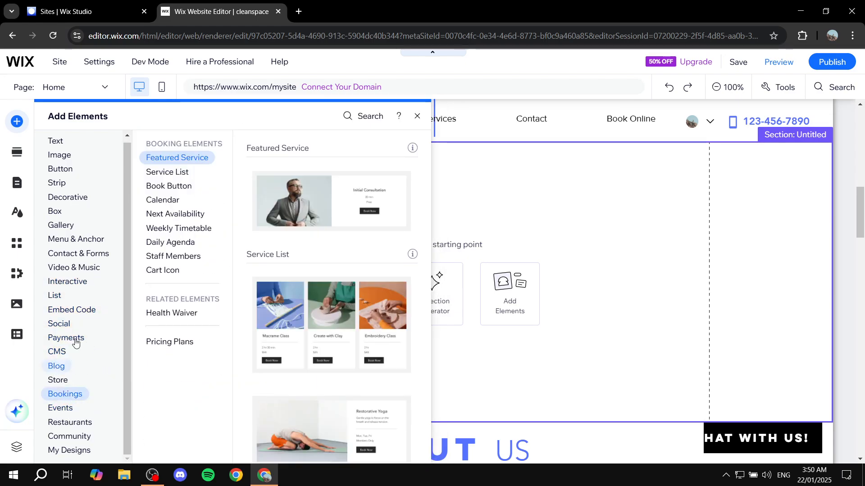
- Add a Video Upload player from the Video & Music elements into the new empty section and position it near its centre
click(63, 406)
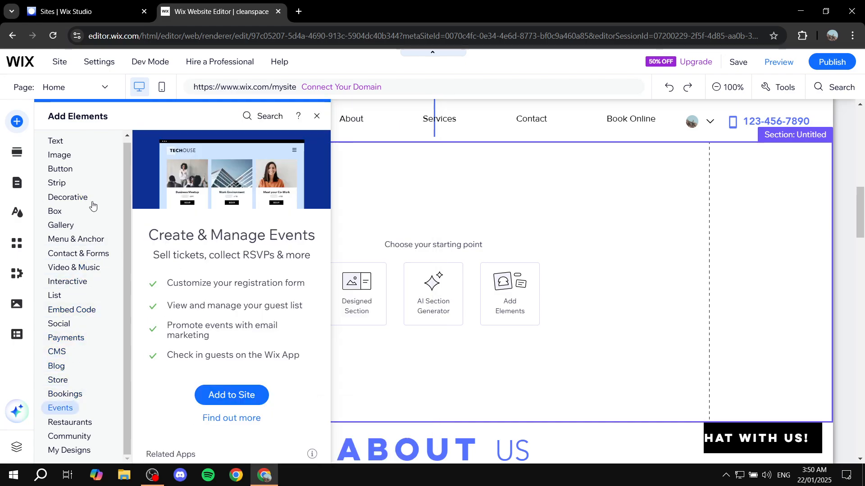
click(63, 227)
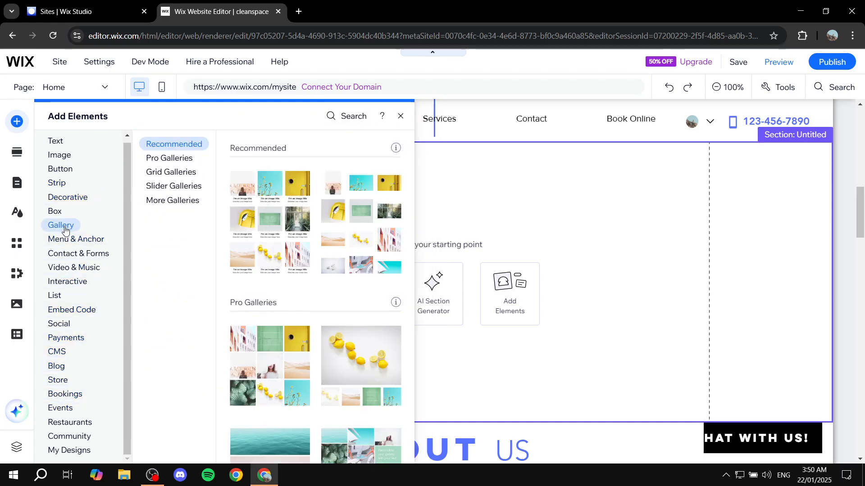
click(76, 315)
click(75, 269)
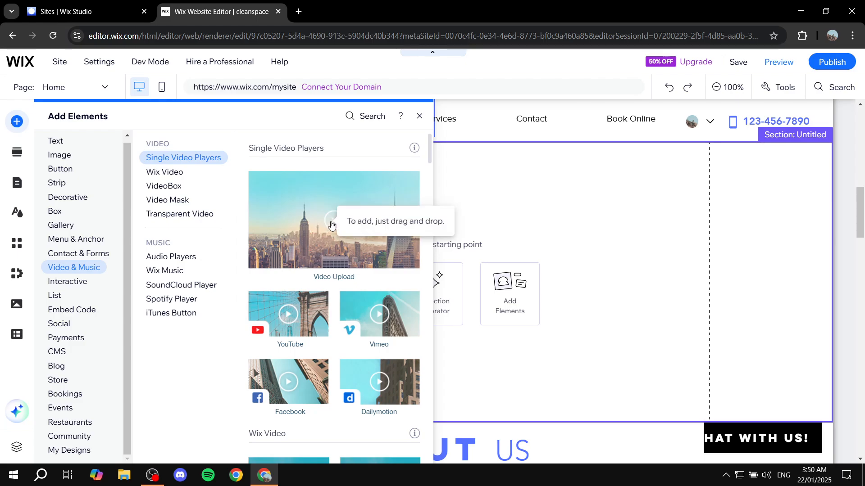
drag(331, 224, 418, 274)
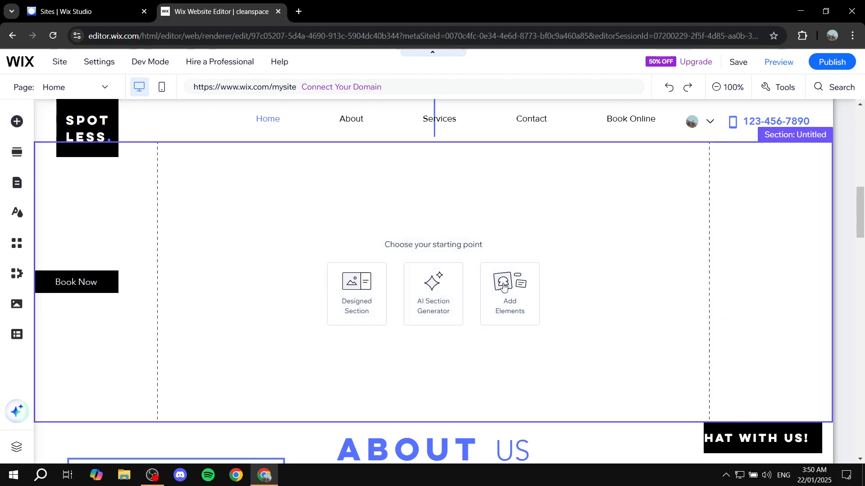
mouse_move(494, 295)
mouse_down()
mouse_move(467, 288)
mouse_move(485, 298)
mouse_up()
drag(570, 360, 542, 357)
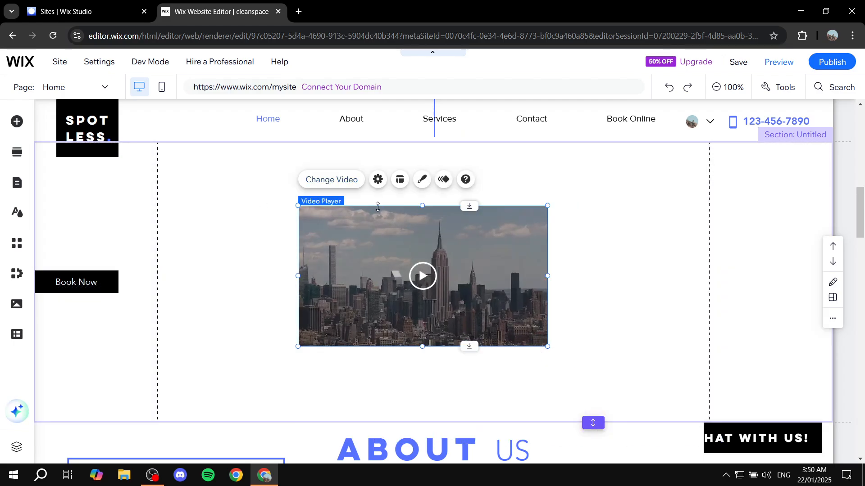
- Open the video player's settings, close them, and review the new video section within the page
click(378, 179)
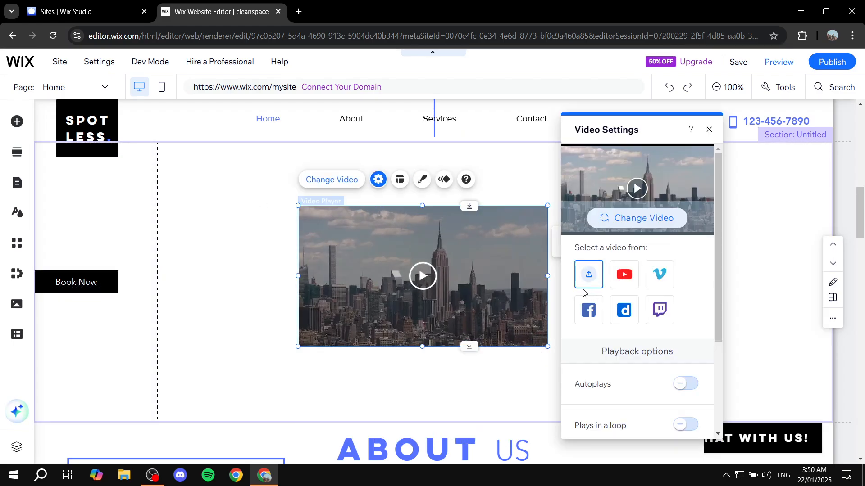
click(709, 129)
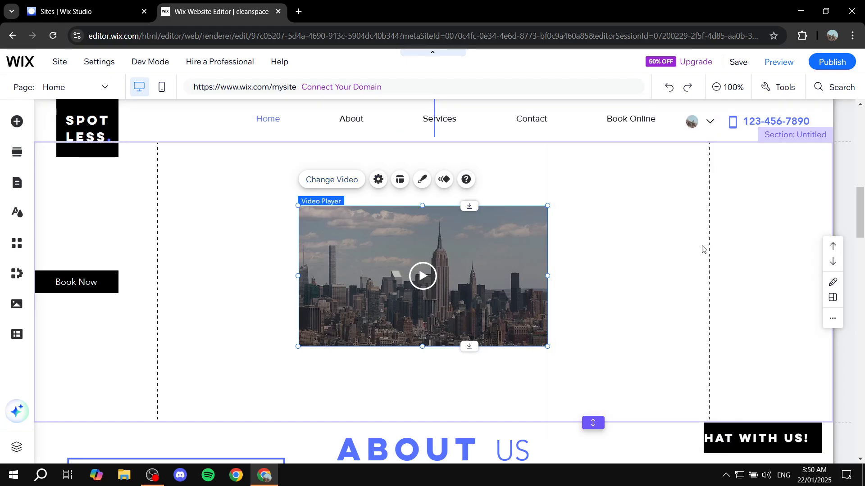
scroll(620, 230, up, 10)
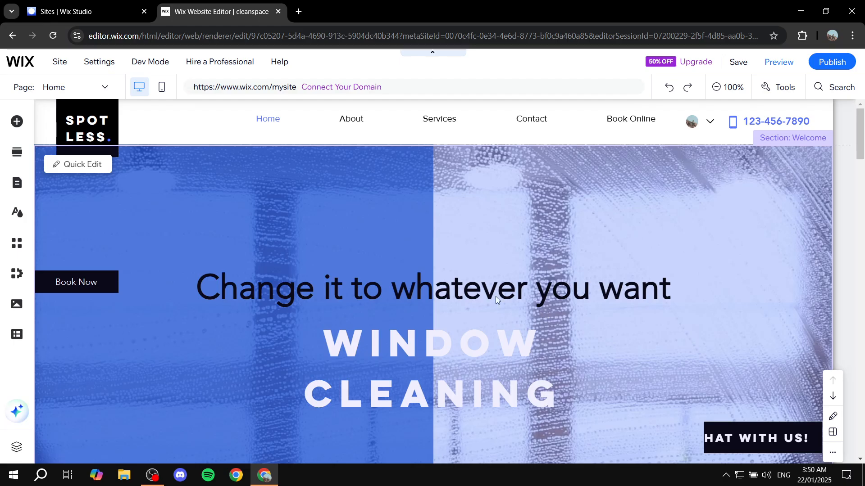
scroll(452, 274, down, 10)
scroll(472, 269, down, 3)
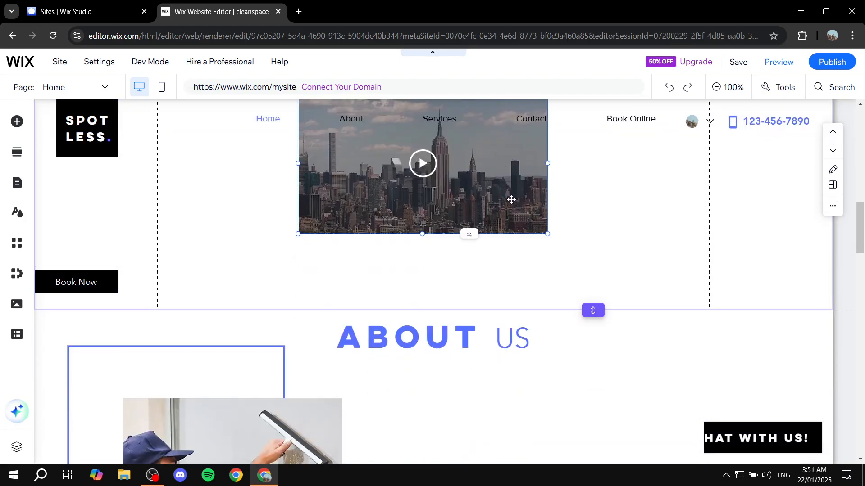